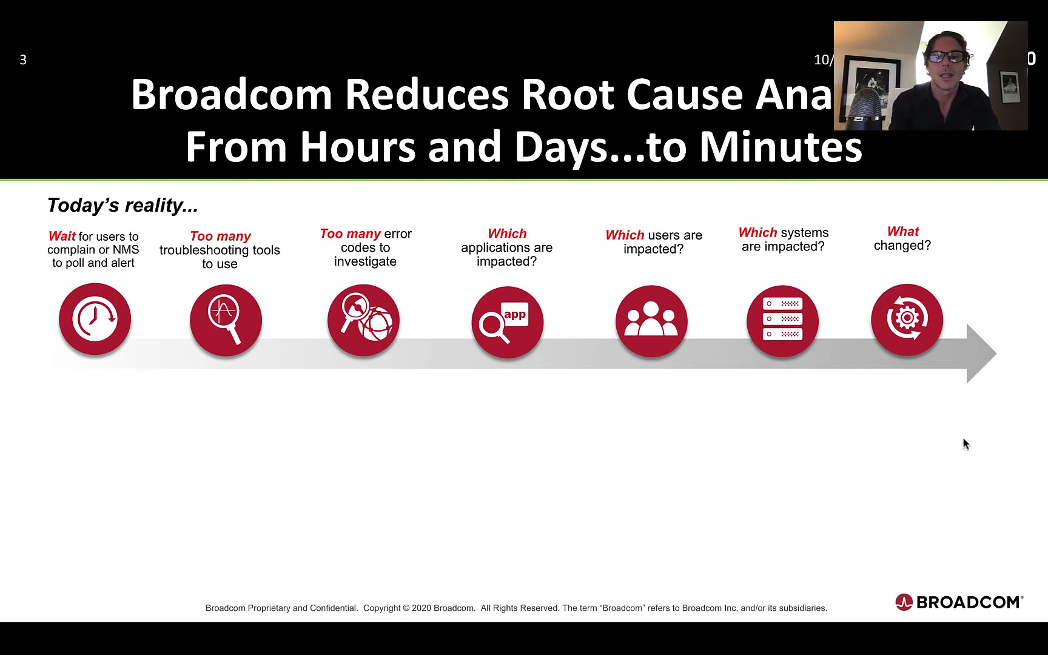
Step: Reveal slide 3's Broadcom reality row: real-time visibility, single-click insights and automated triage
{"action": "key", "text": "Right"}
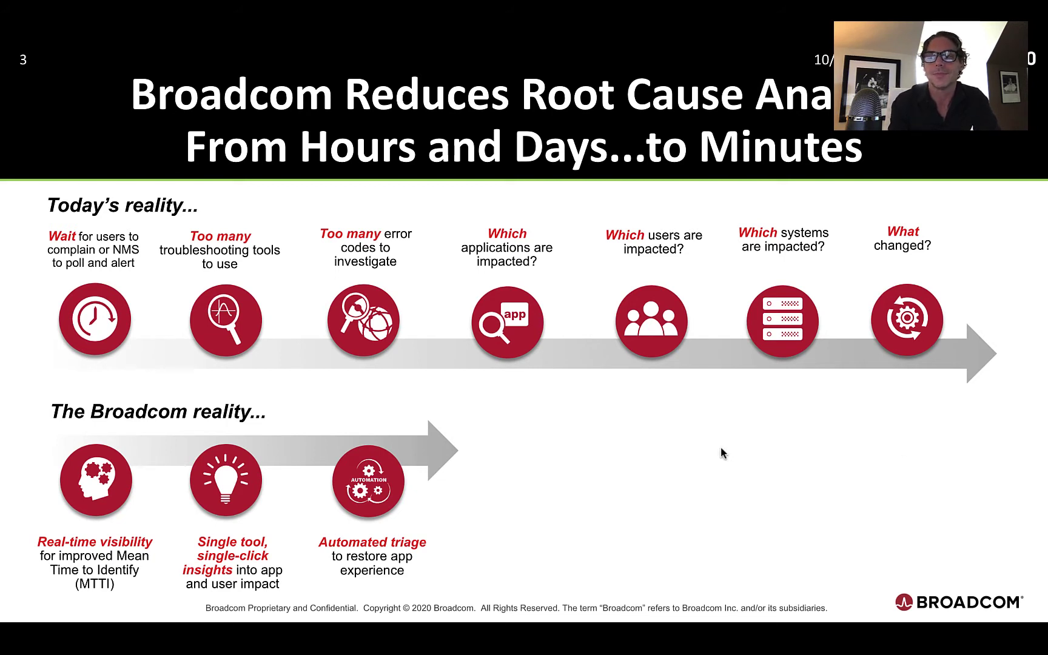
Step: Advance the deck to slide 6, 'AIOps for Proactive Service-Level Network Latency Assurance'
{"action": "key", "text": "Right"}
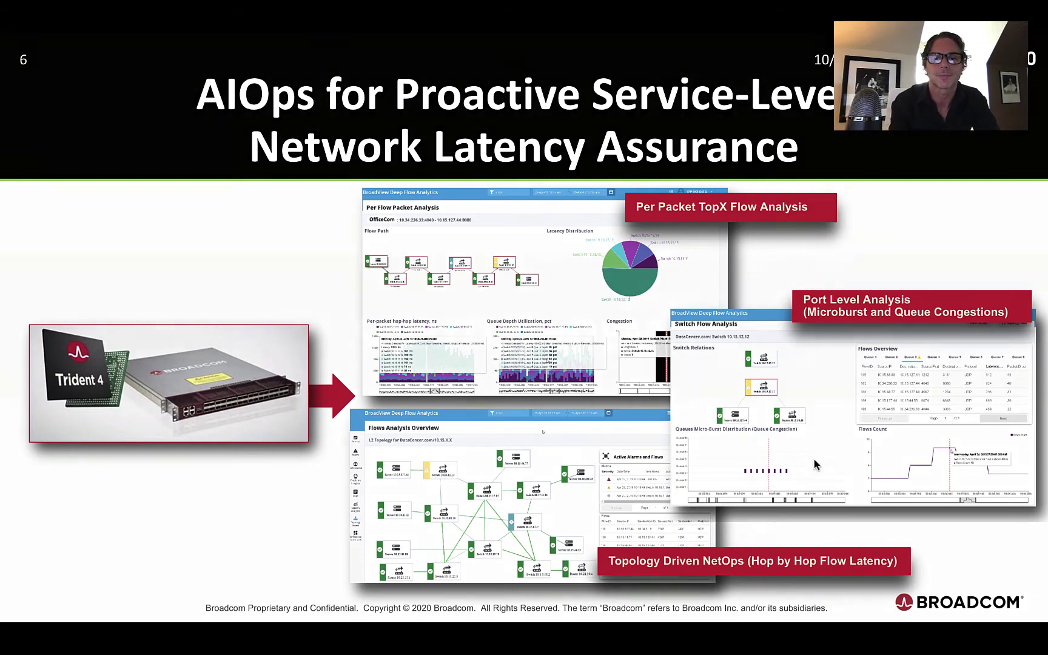
Step: Move on to the SOLUTION DEMO slide
{"action": "key", "text": "Right"}
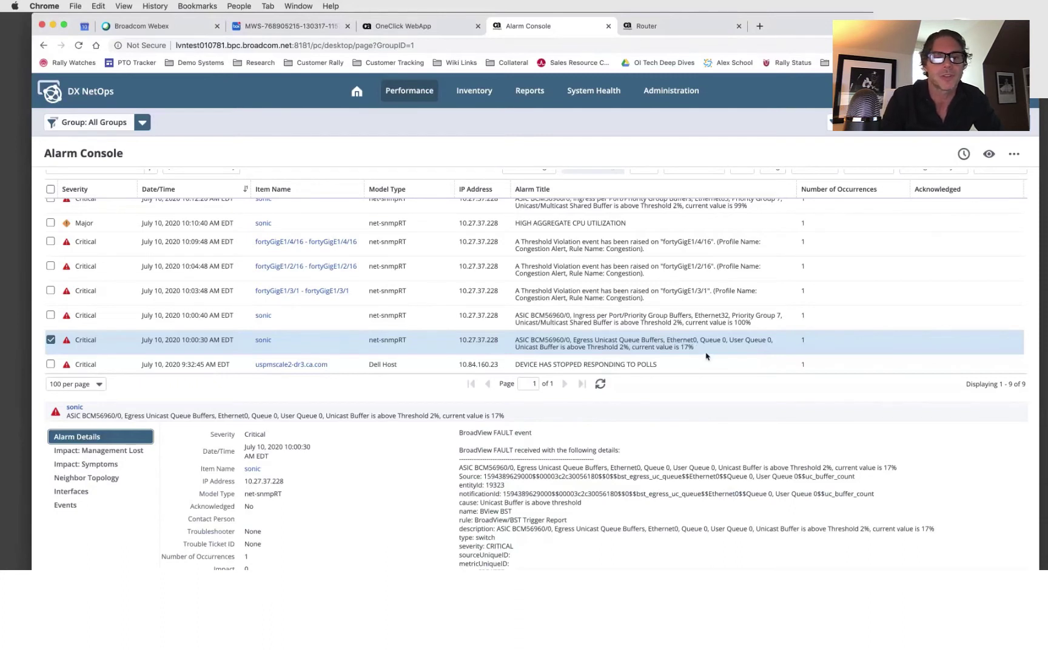
{"action": "left_click", "coordinate": [645, 322]}
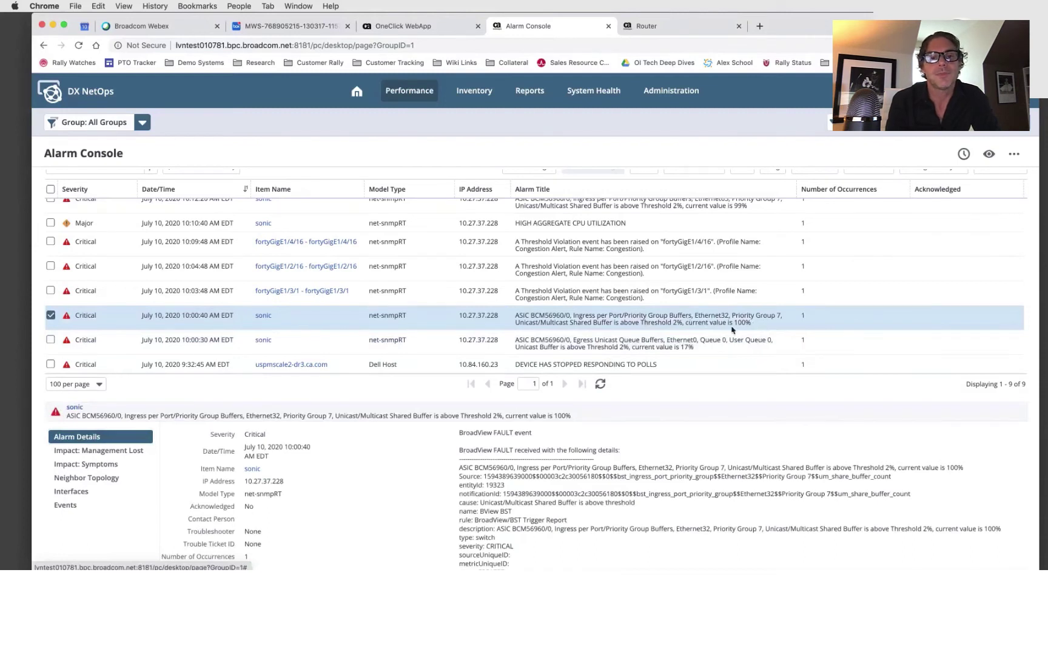
{"action": "scroll", "coordinate": [555, 284], "scroll_direction": "up", "scroll_amount": 1}
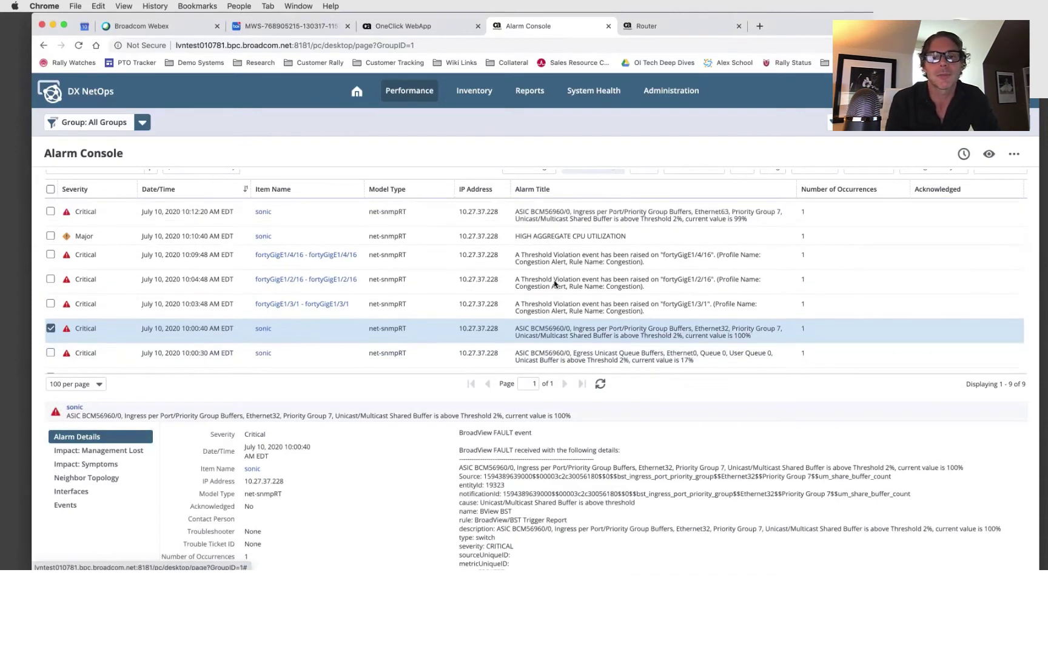
{"action": "left_click", "coordinate": [472, 313]}
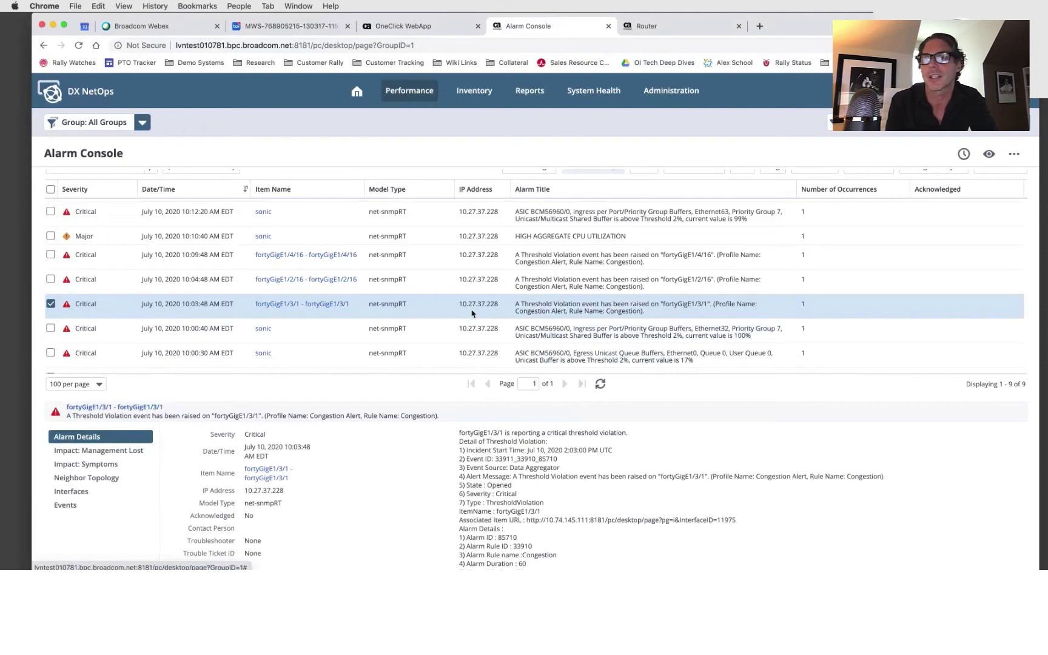
{"action": "left_click", "coordinate": [595, 235]}
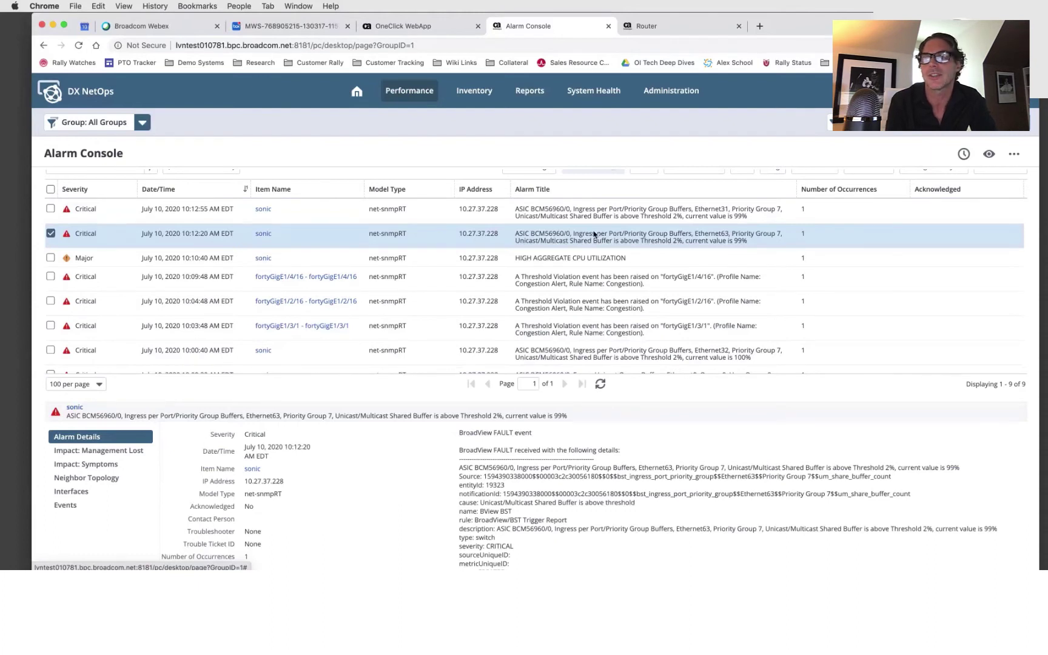
{"action": "scroll", "coordinate": [594, 235], "scroll_direction": "down", "scroll_amount": 2}
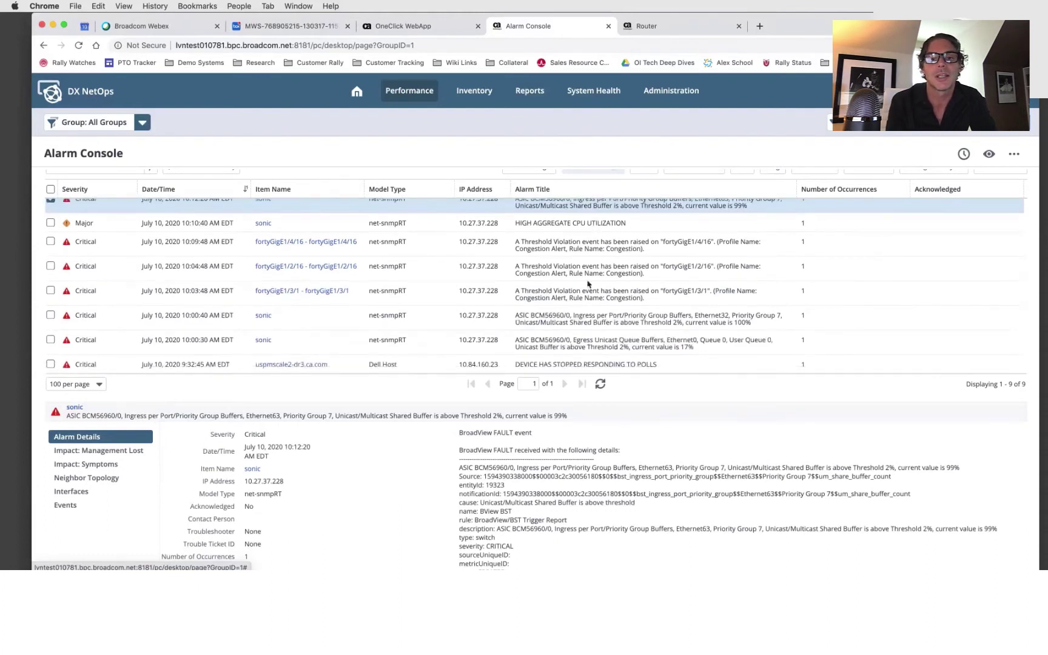
{"action": "left_click", "coordinate": [559, 335]}
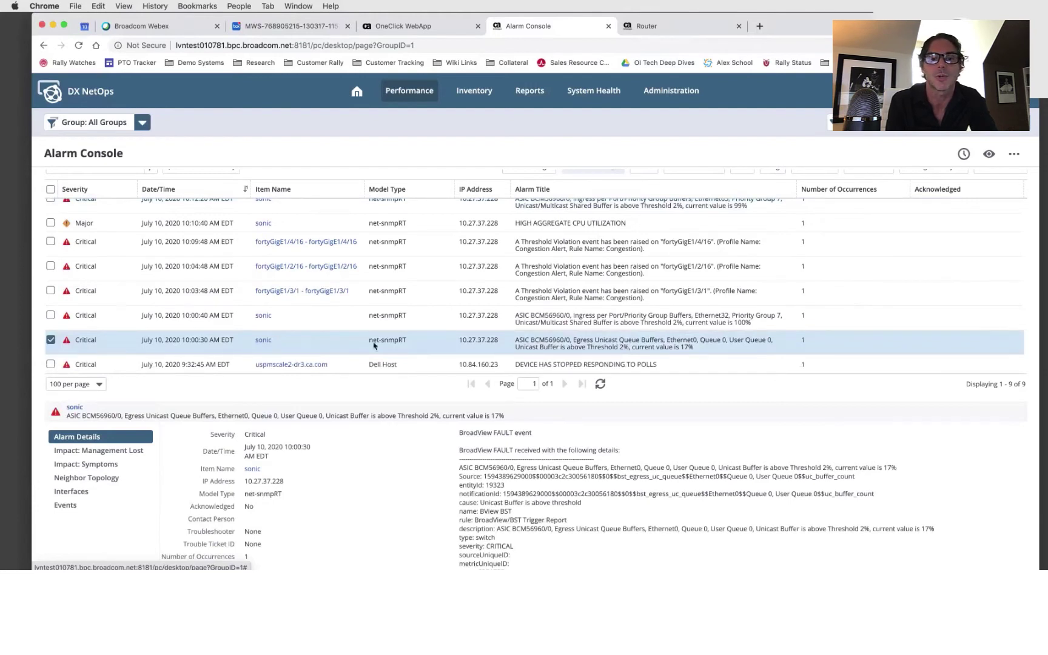
Step: Open the sonic switch's device page, review its Event List, and show its System Health gauges
{"action": "left_click", "coordinate": [263, 339]}
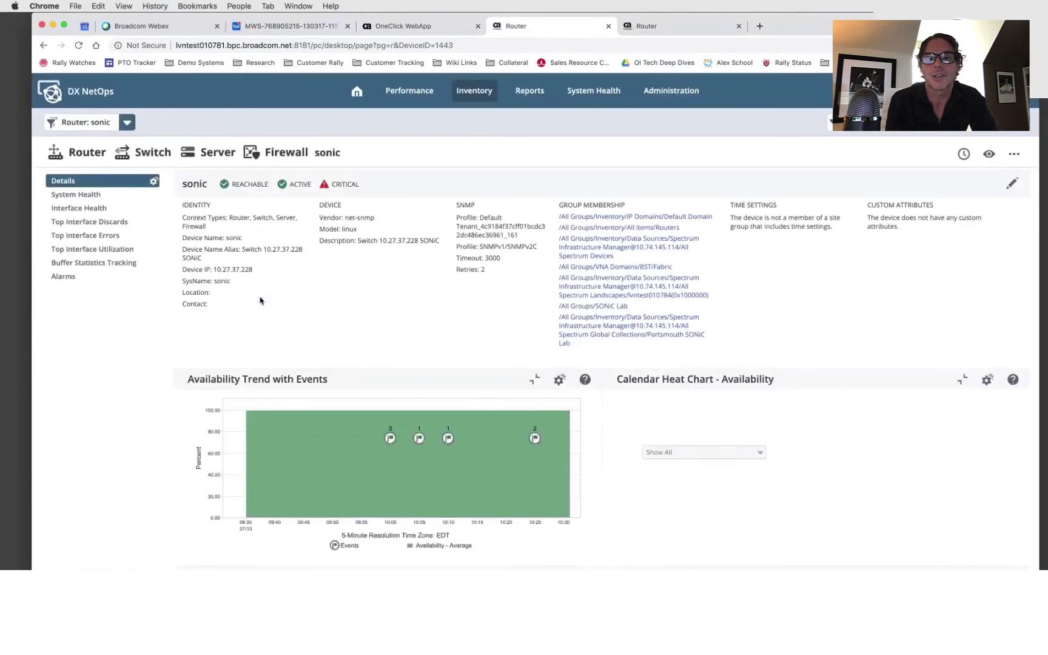
{"action": "scroll", "coordinate": [259, 300], "scroll_direction": "down", "scroll_amount": 3}
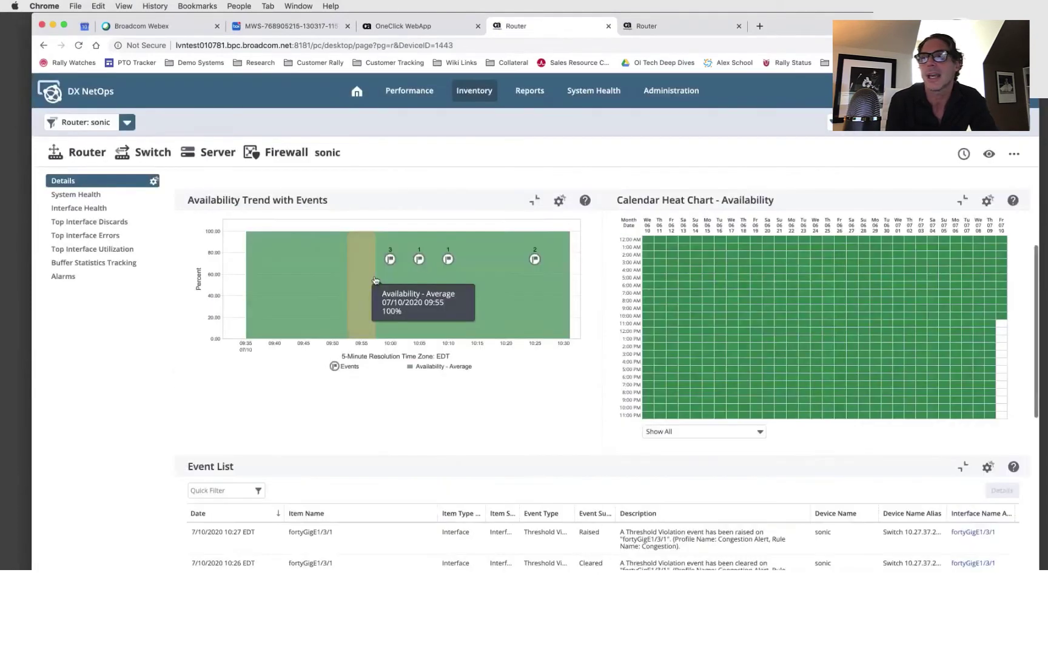
{"action": "scroll", "coordinate": [375, 280], "scroll_direction": "down", "scroll_amount": 1}
{"action": "scroll", "coordinate": [546, 446], "scroll_direction": "down", "scroll_amount": 2}
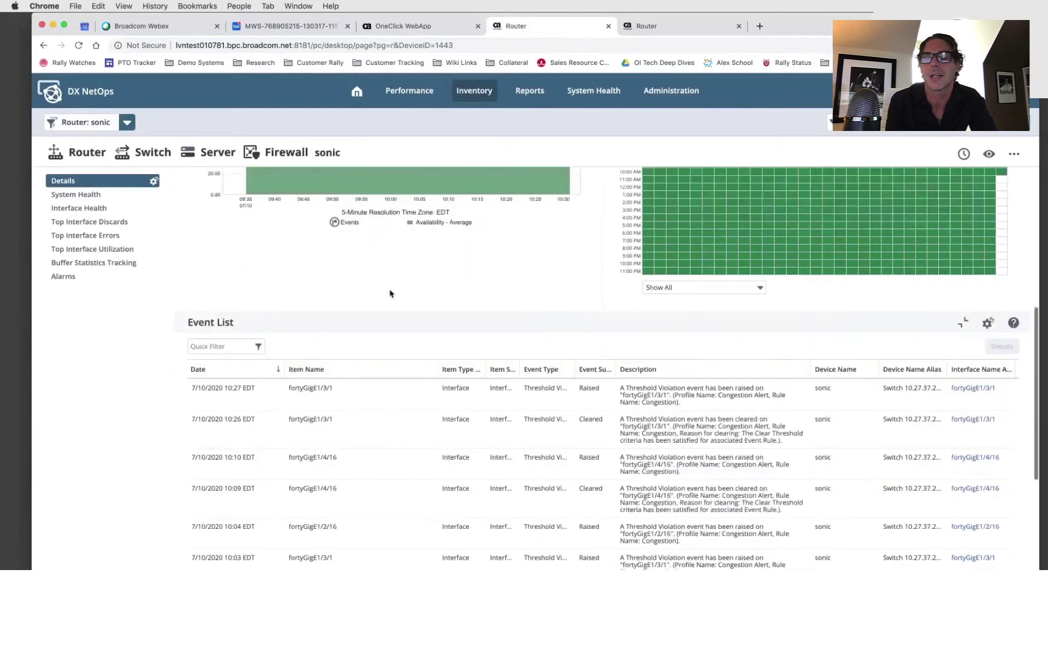
{"action": "scroll", "coordinate": [546, 447], "scroll_direction": "down", "scroll_amount": 1}
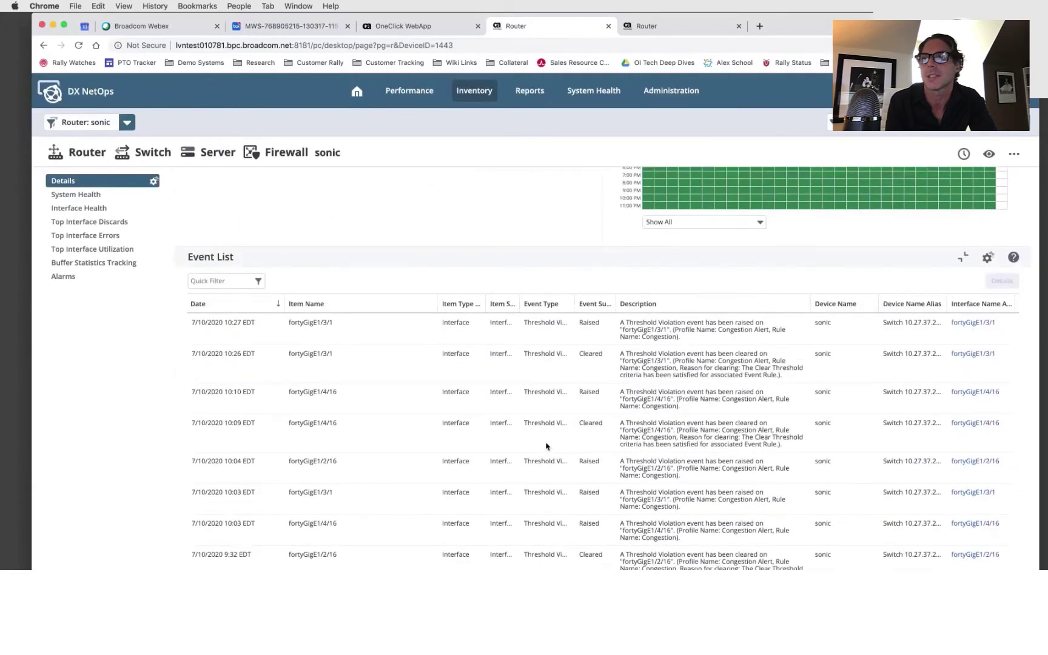
{"action": "scroll", "coordinate": [546, 446], "scroll_direction": "up", "scroll_amount": 6}
{"action": "left_click", "coordinate": [91, 194]}
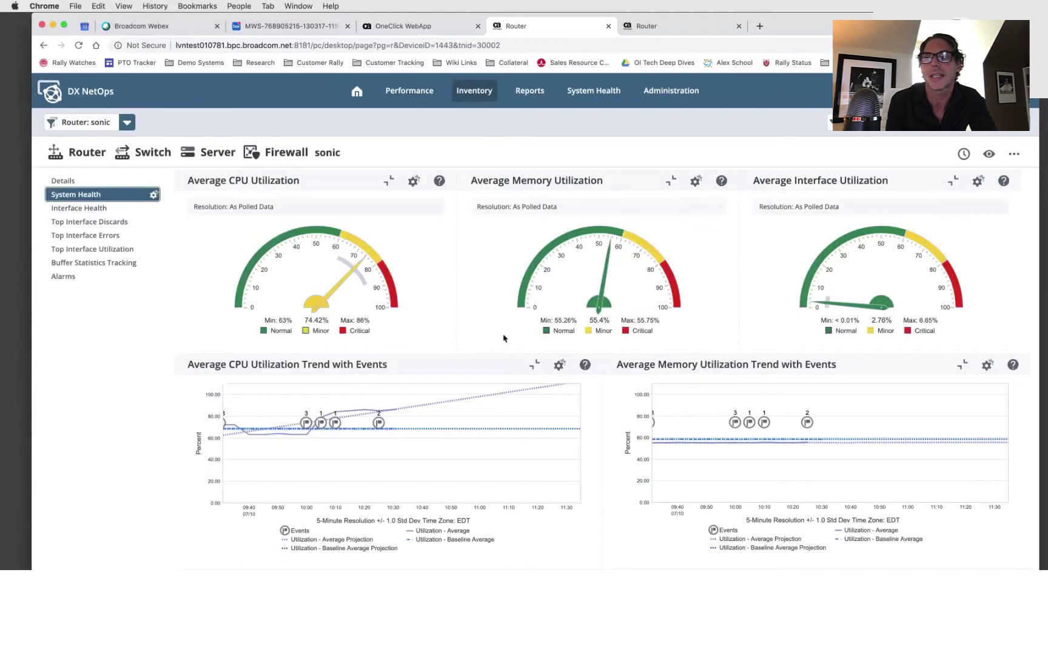
Step: Scroll through the sonic router's System Health CPU and memory heat charts
{"action": "mouse_move", "coordinate": [370, 412]}
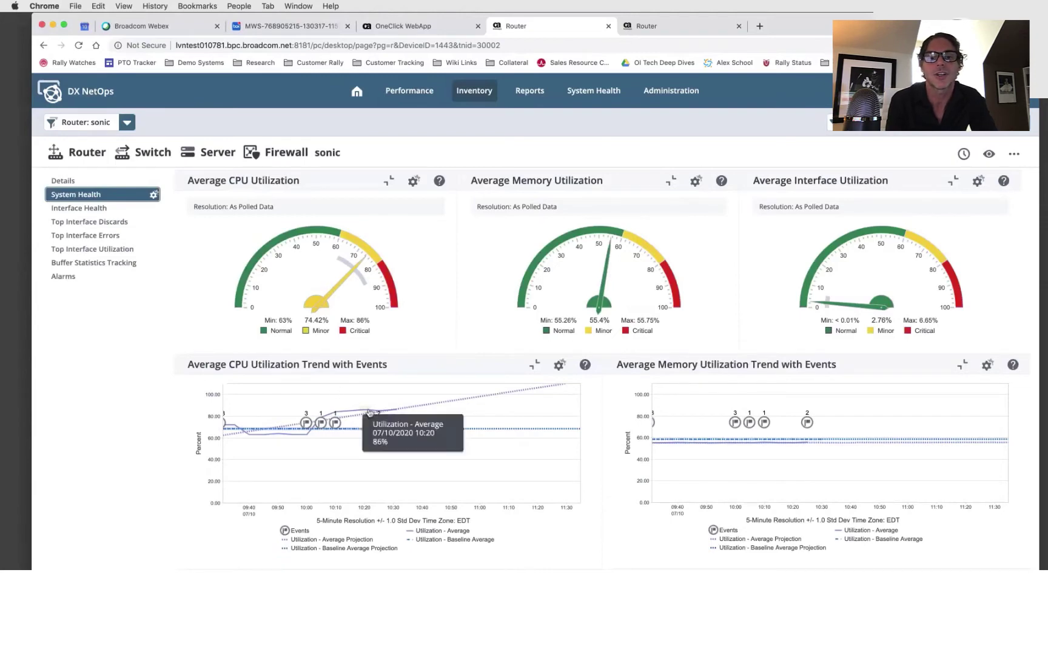
{"action": "scroll", "coordinate": [368, 411], "scroll_direction": "down", "scroll_amount": 10}
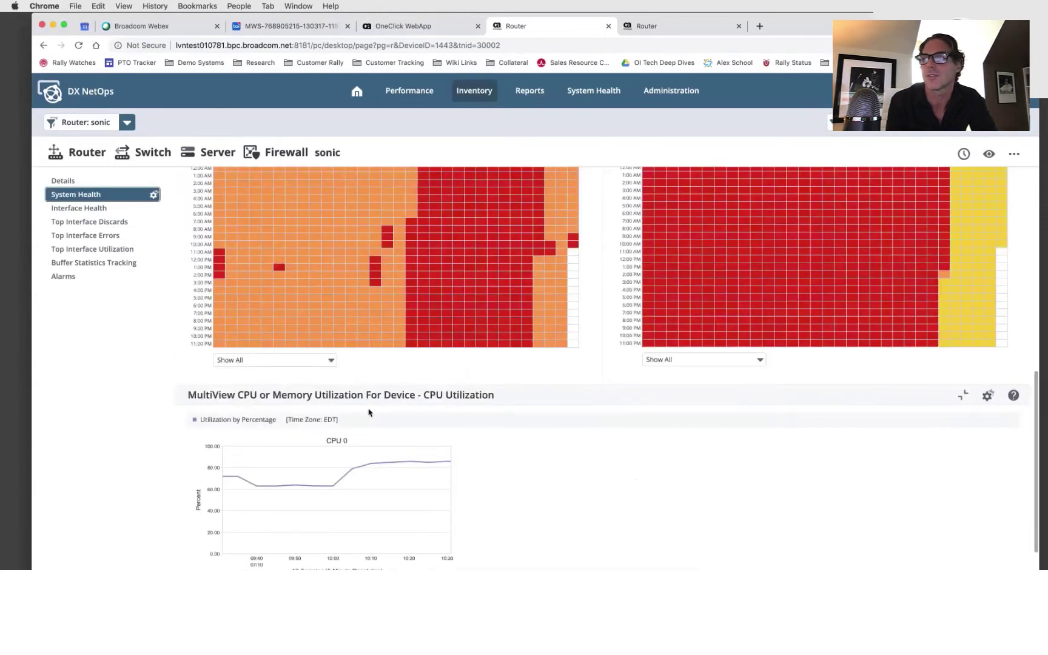
{"action": "scroll", "coordinate": [369, 412], "scroll_direction": "up", "scroll_amount": 3}
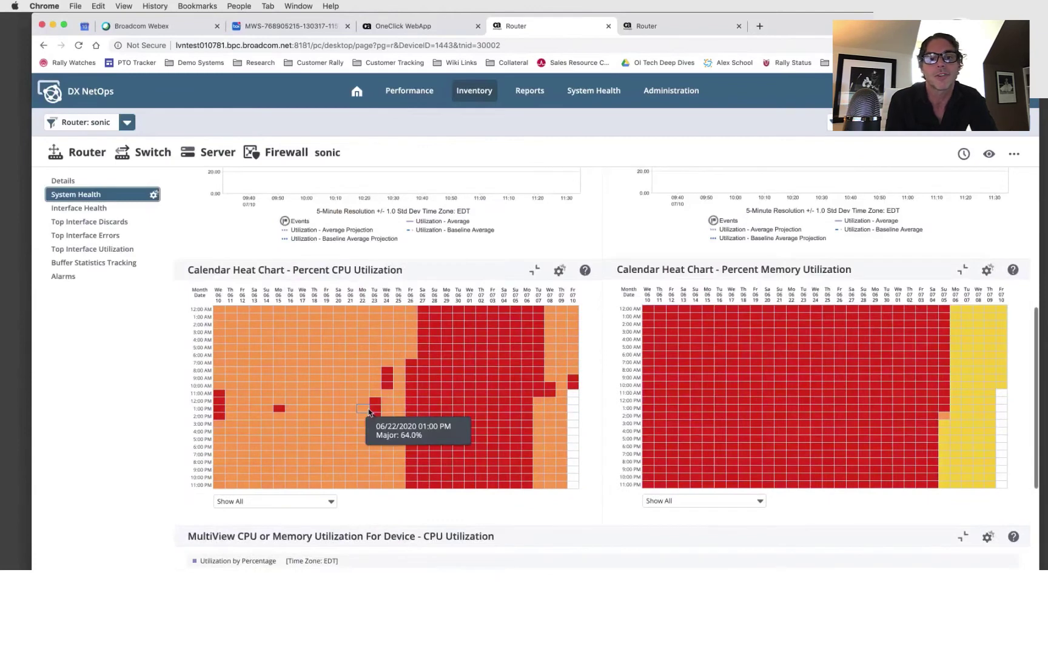
{"action": "mouse_move", "coordinate": [489, 410]}
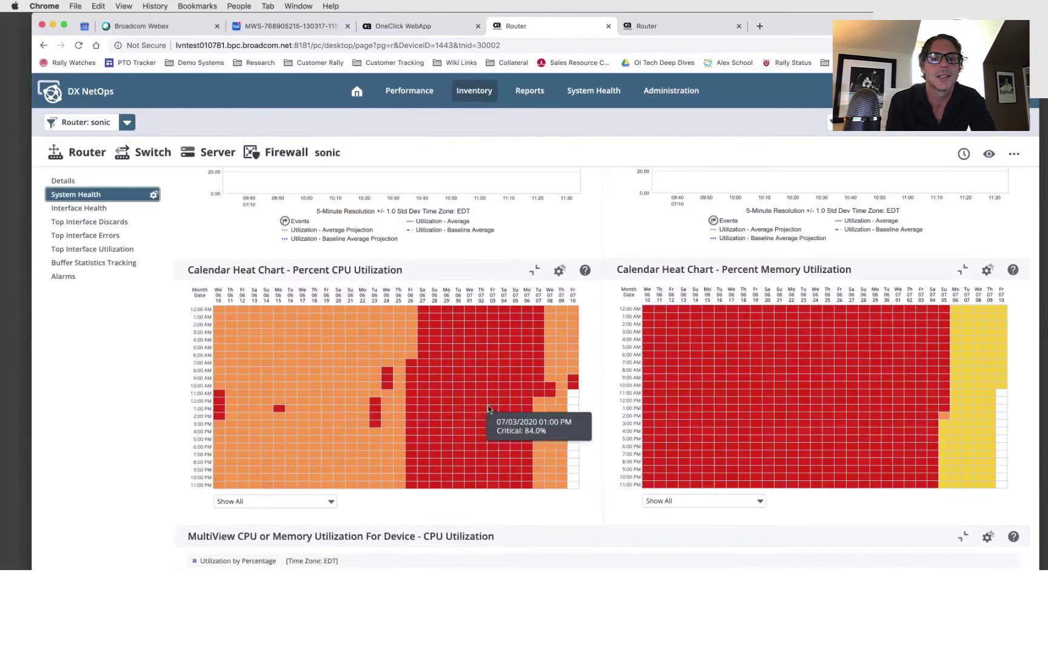
{"action": "scroll", "coordinate": [489, 410], "scroll_direction": "up", "scroll_amount": 10}
Step: Open sonic's Interface Health trends and read the fortyGigE interfaces near 100% since 10:00
{"action": "left_click", "coordinate": [91, 208]}
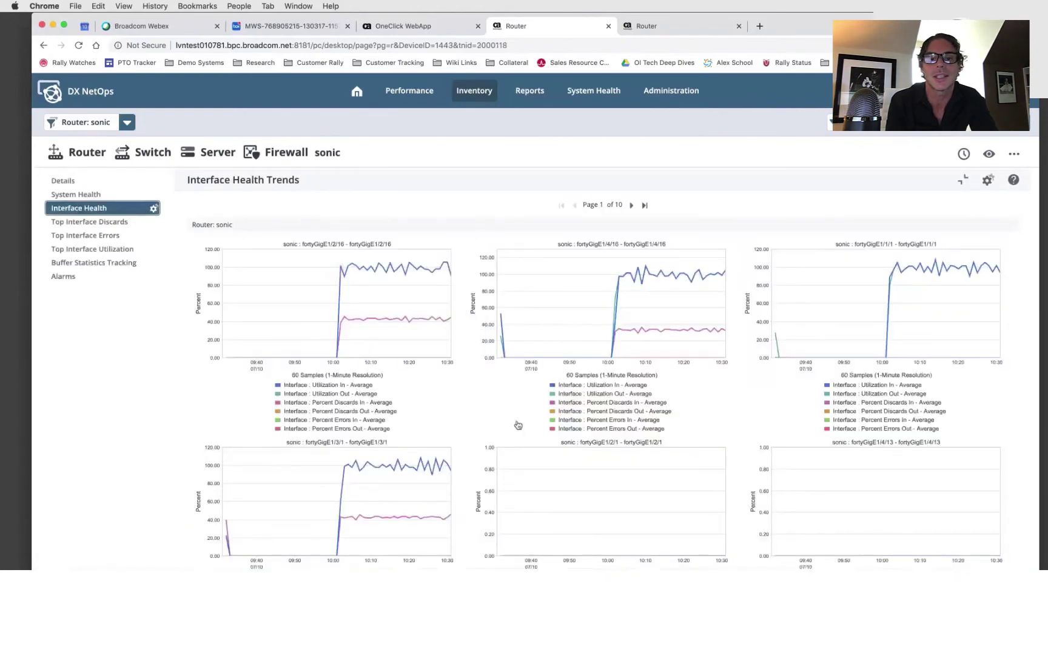
{"action": "mouse_move", "coordinate": [249, 358]}
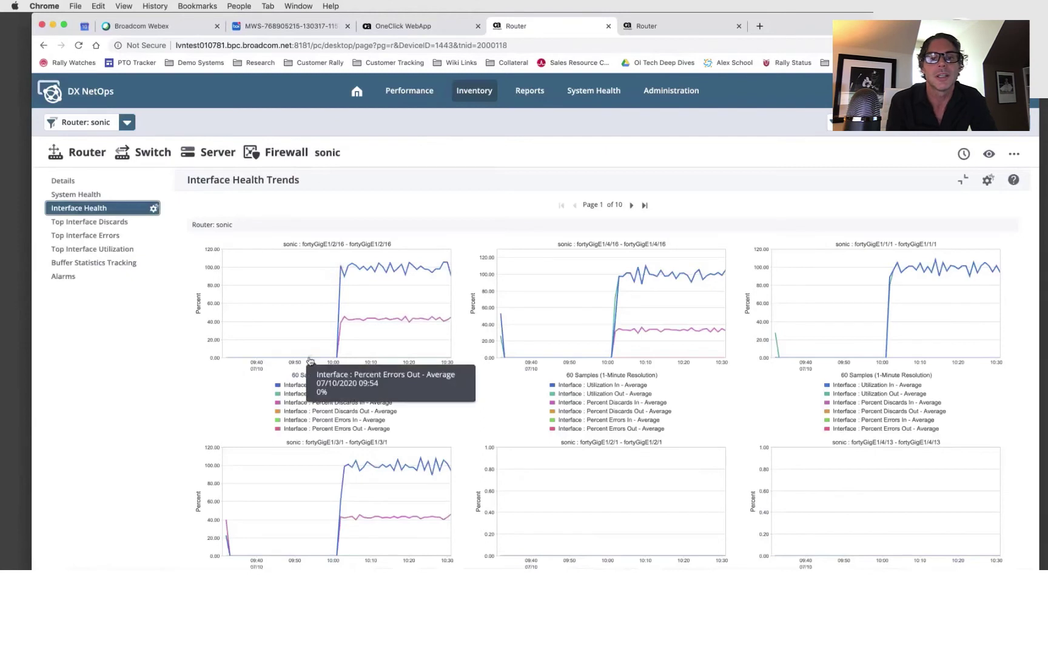
{"action": "mouse_move", "coordinate": [336, 356]}
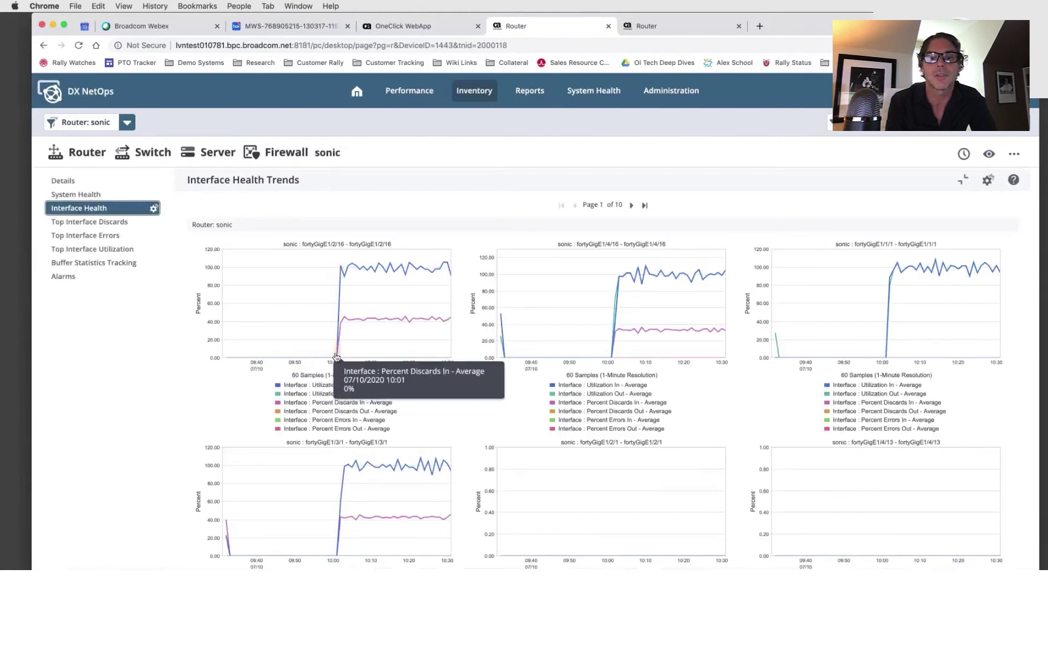
{"action": "mouse_move", "coordinate": [339, 273]}
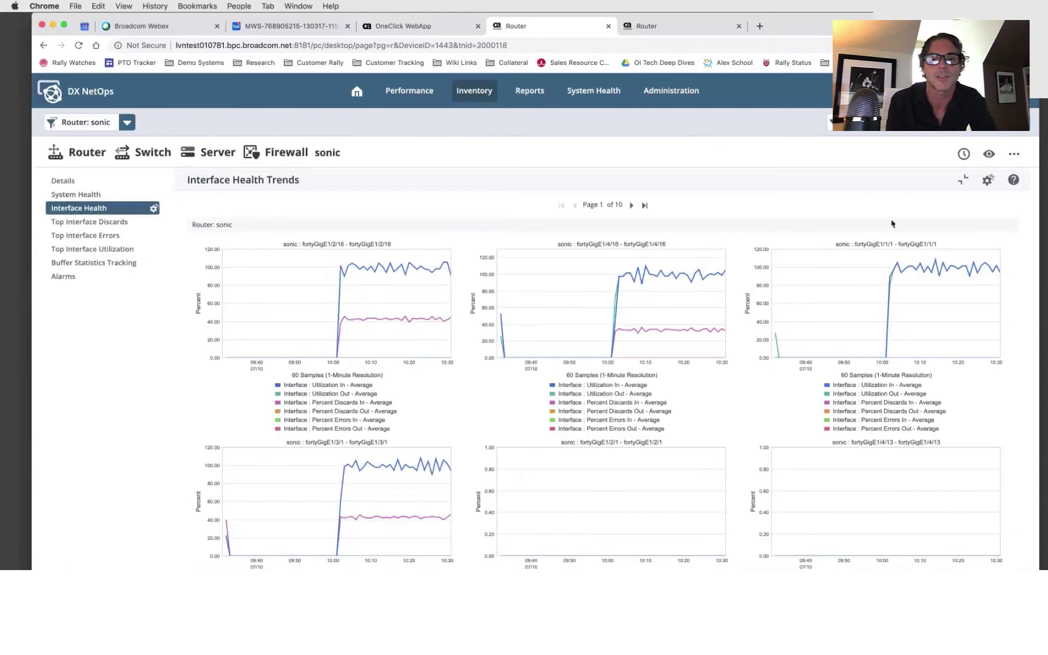
Step: Review the interface utilization tables, then switch to sonic's Buffer Statistics Tracking page
{"action": "mouse_move", "coordinate": [945, 264]}
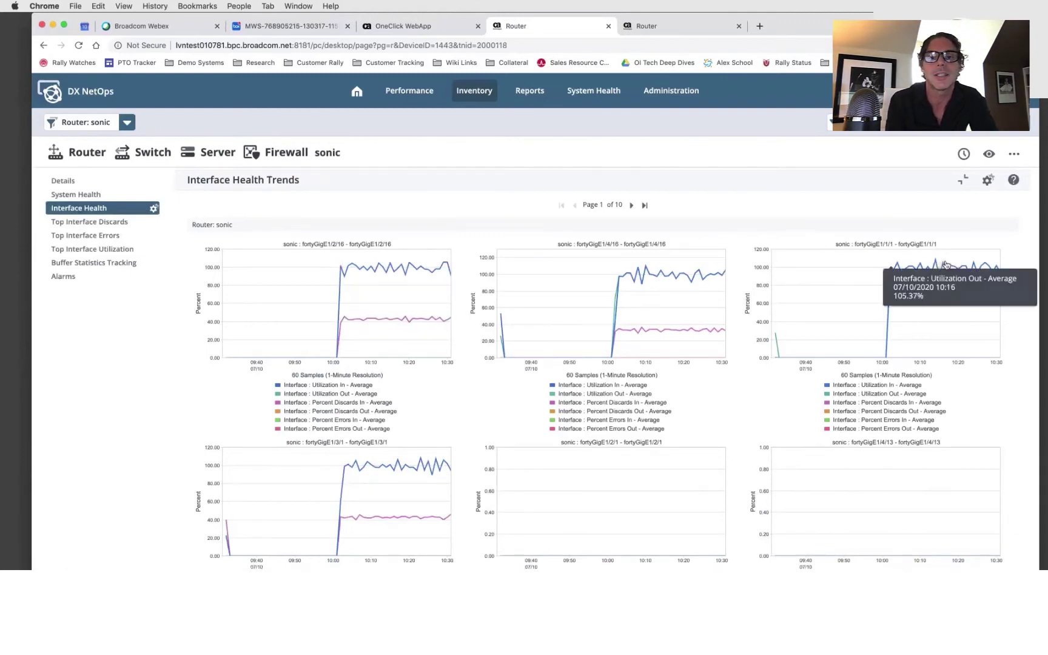
{"action": "scroll", "coordinate": [928, 270], "scroll_direction": "down", "scroll_amount": 5}
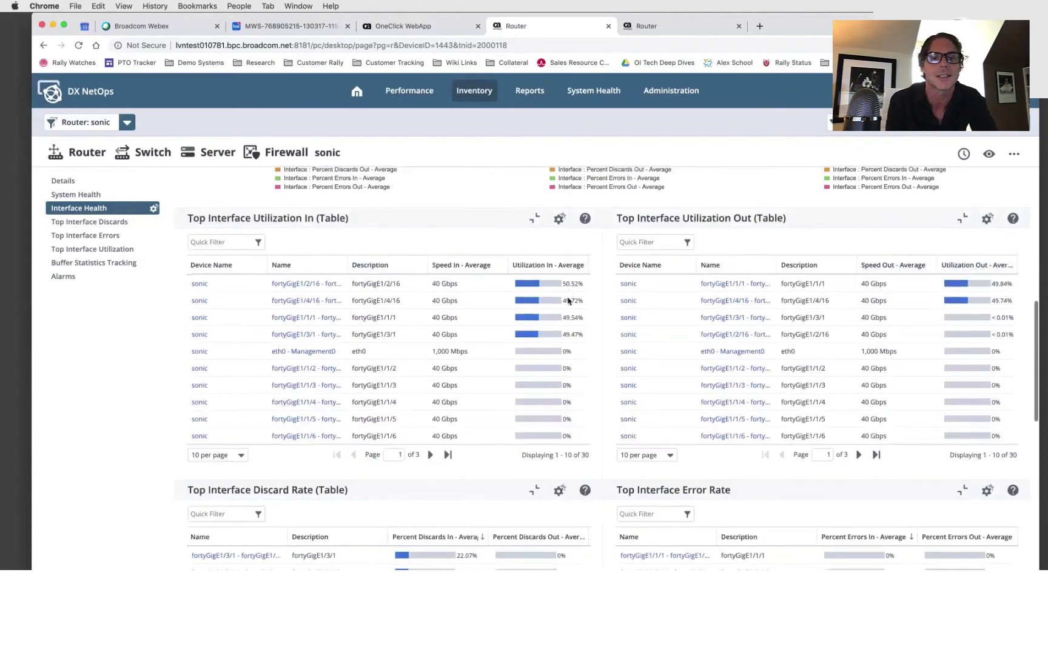
{"action": "scroll", "coordinate": [569, 298], "scroll_direction": "down", "scroll_amount": 3}
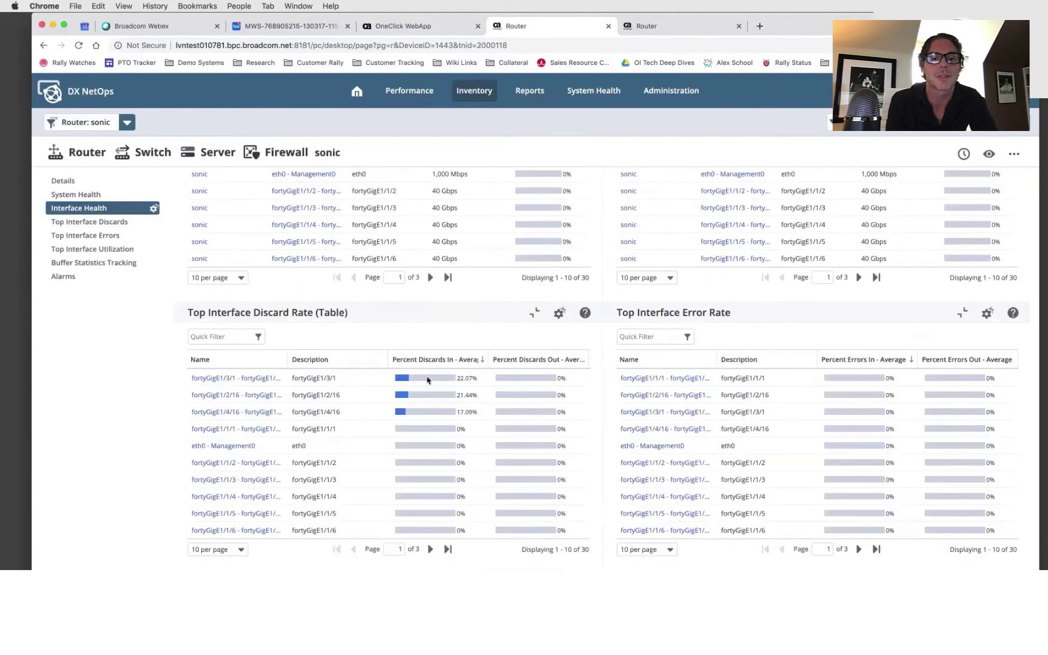
{"action": "scroll", "coordinate": [426, 418], "scroll_direction": "up", "scroll_amount": 6}
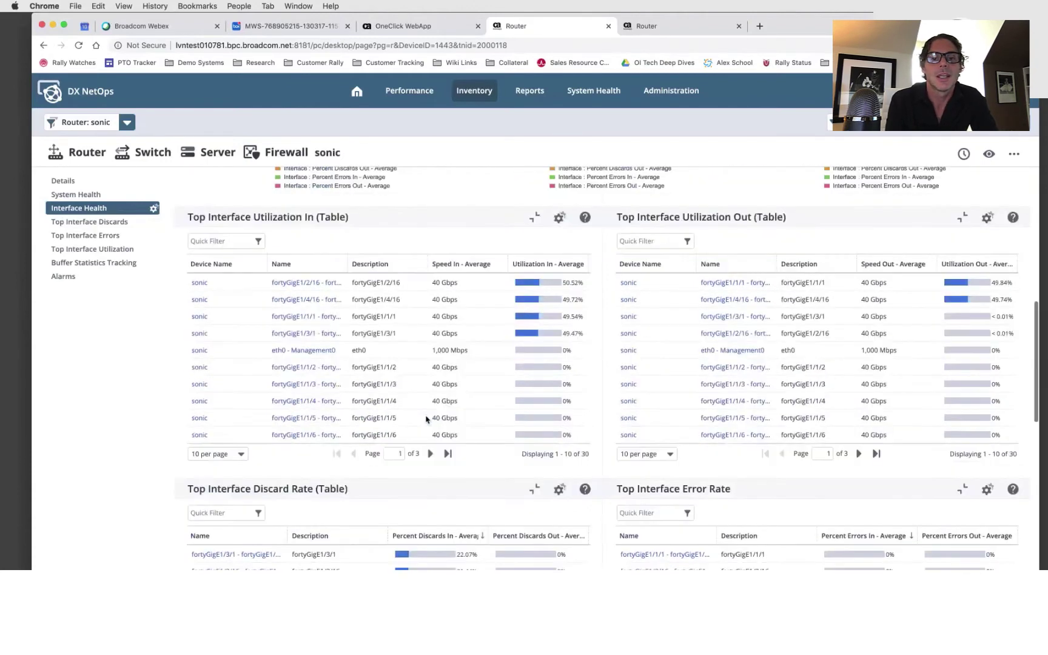
{"action": "scroll", "coordinate": [426, 419], "scroll_direction": "up", "scroll_amount": 4}
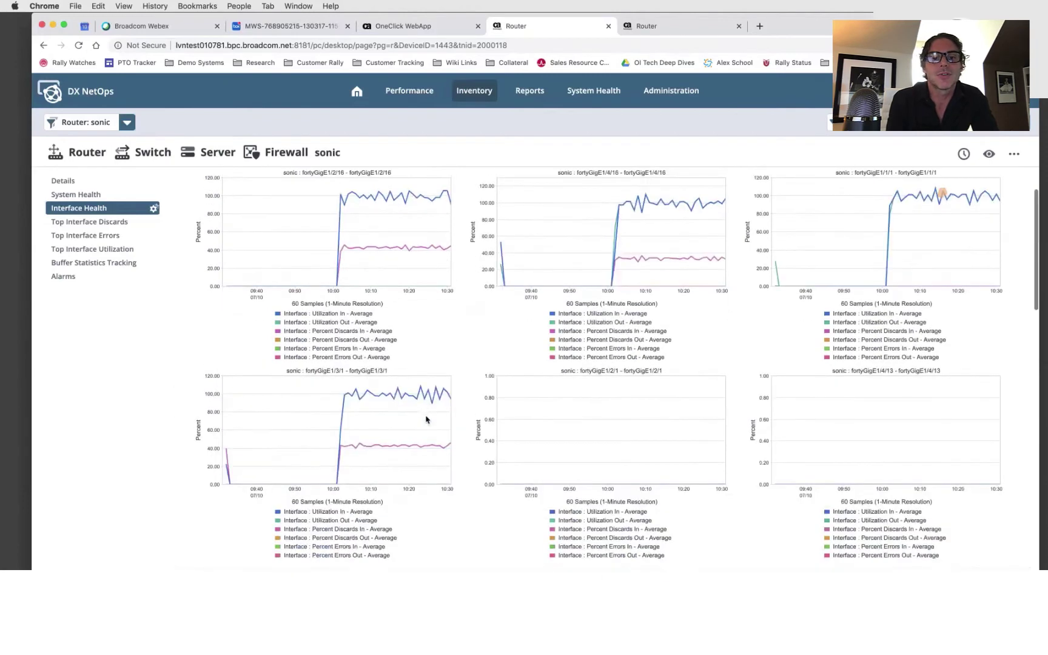
{"action": "left_click", "coordinate": [125, 263]}
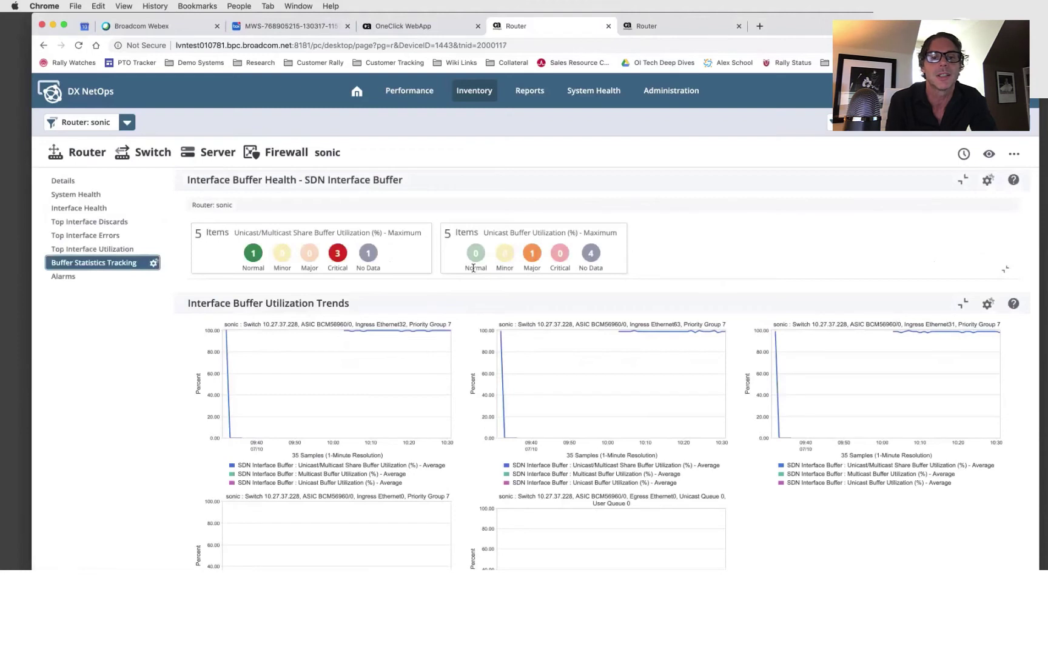
Step: Inspect sonic's buffer utilization trends, selecting the first chart and checking the threshold counts
{"action": "mouse_move", "coordinate": [346, 334]}
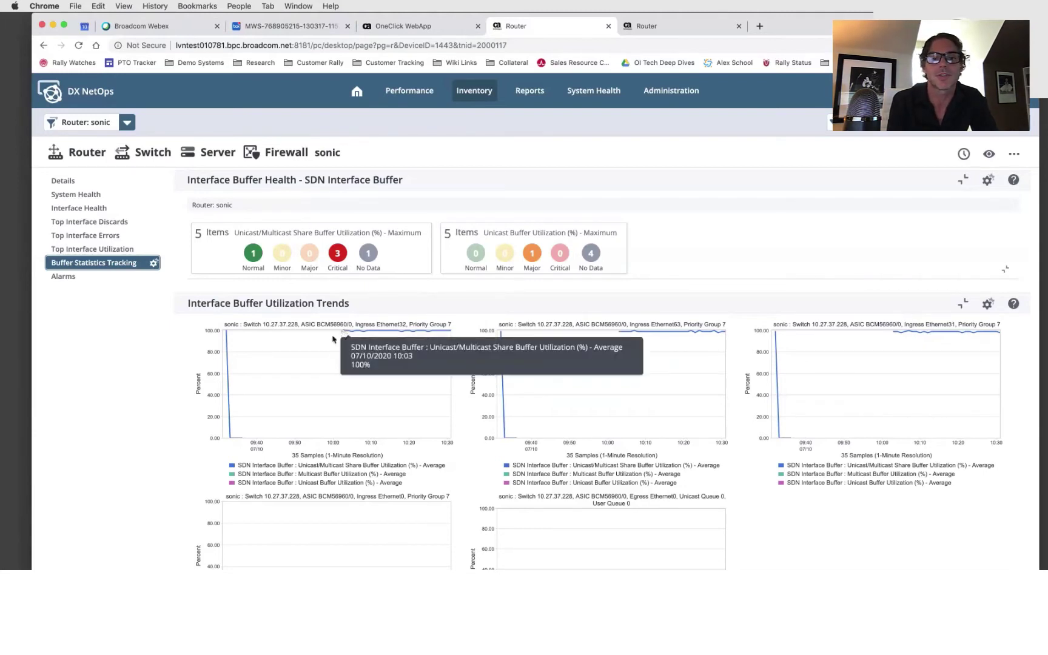
{"action": "mouse_move", "coordinate": [242, 439]}
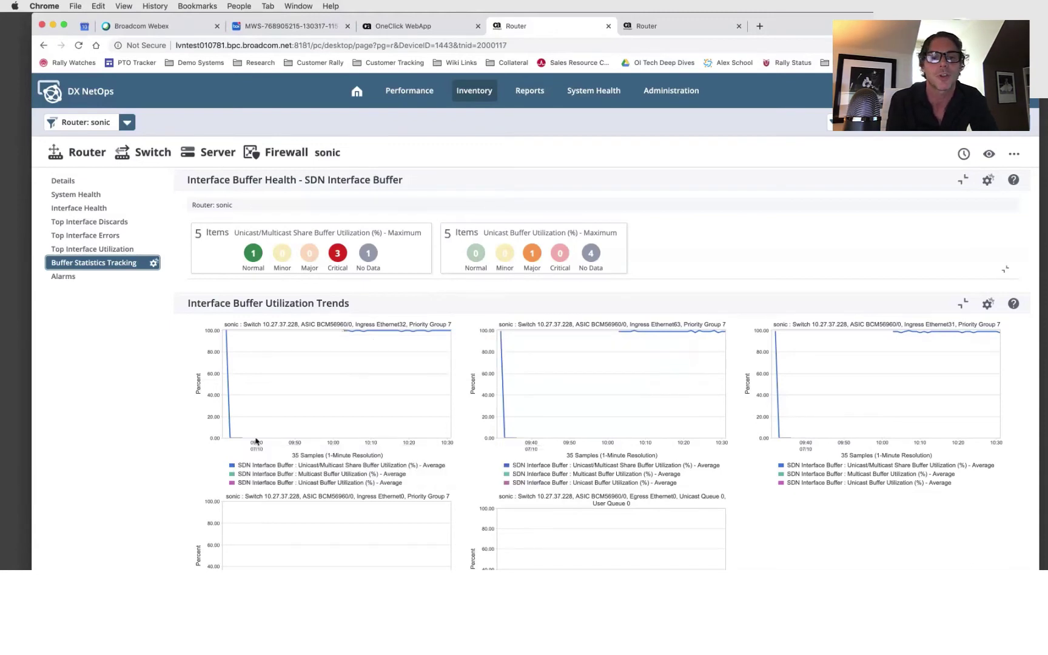
{"action": "left_click", "coordinate": [310, 443]}
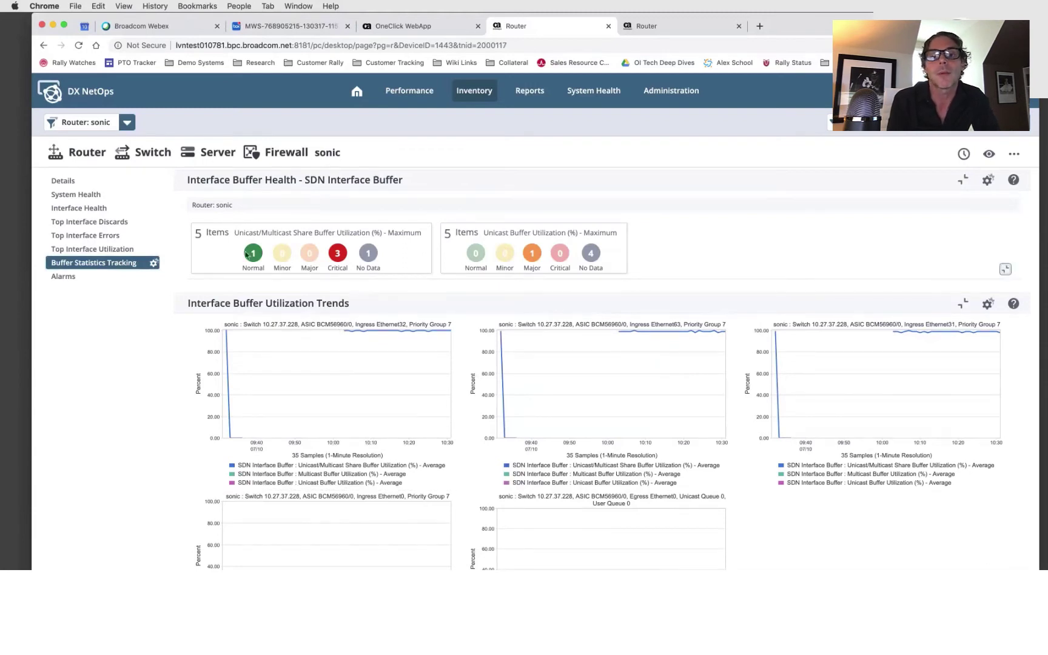
{"action": "mouse_move", "coordinate": [247, 254]}
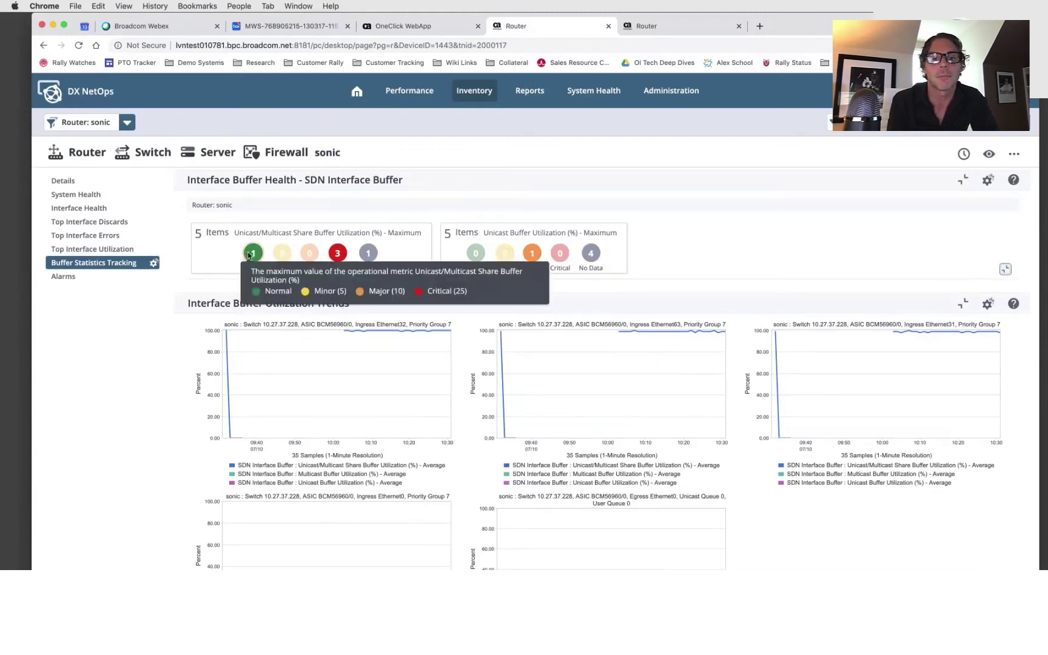
{"action": "mouse_move", "coordinate": [532, 253]}
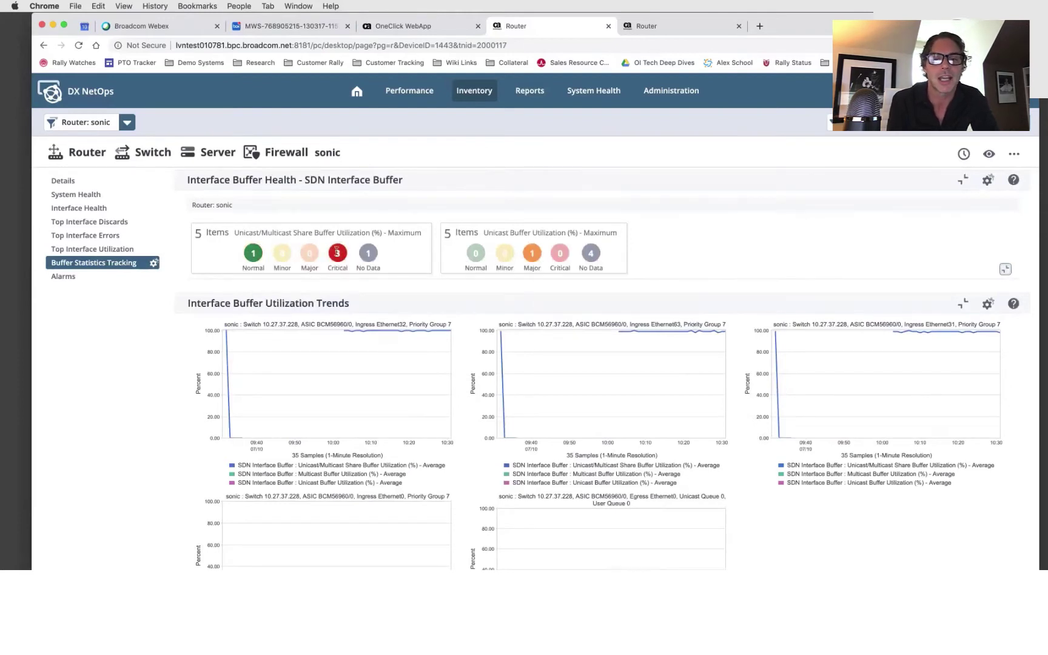
Step: List the three Critical buffer interfaces and widen the Name column to show full names
{"action": "left_click", "coordinate": [337, 253]}
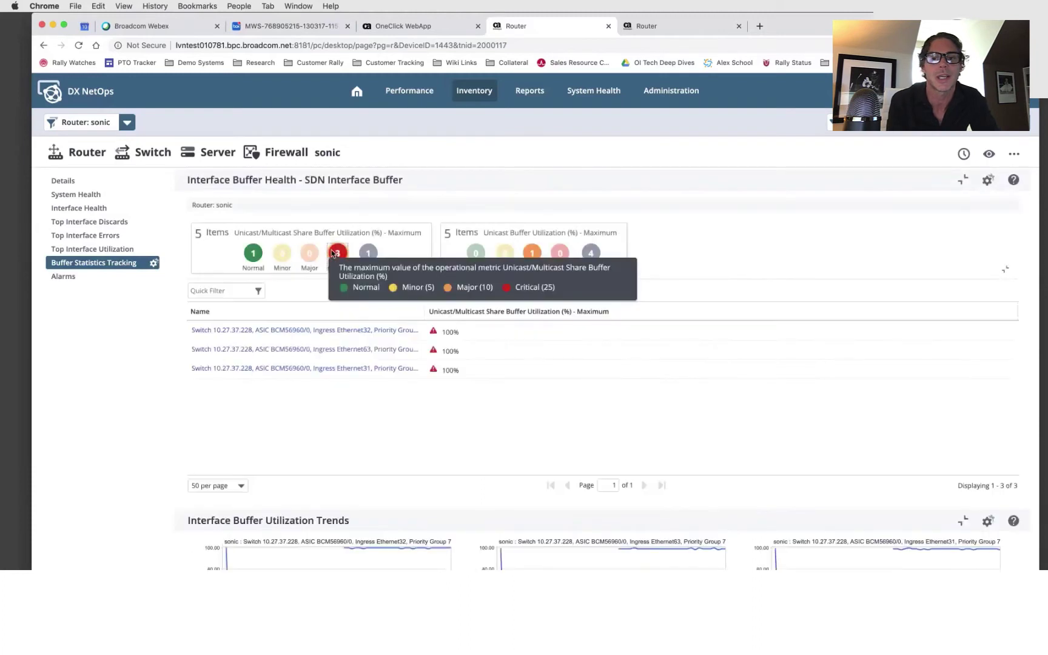
{"action": "left_click_drag", "start_coordinate": [423, 309], "coordinate": [531, 315]}
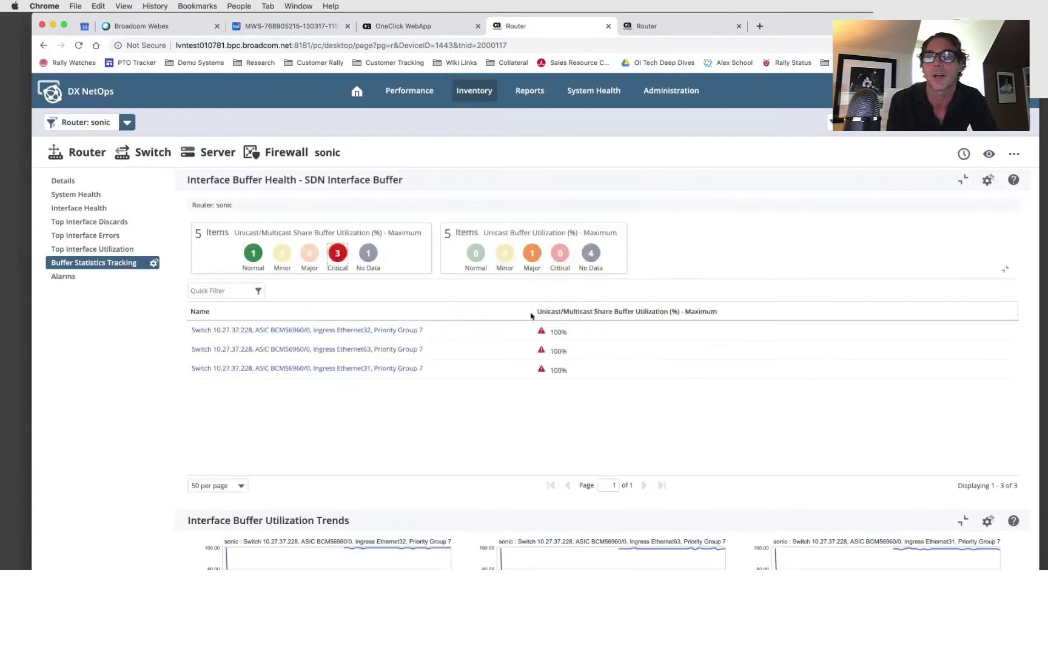
Step: Open the Ingress Ethernet32, Priority Group 7 buffer page and view its trend chart
{"action": "left_click", "coordinate": [395, 330]}
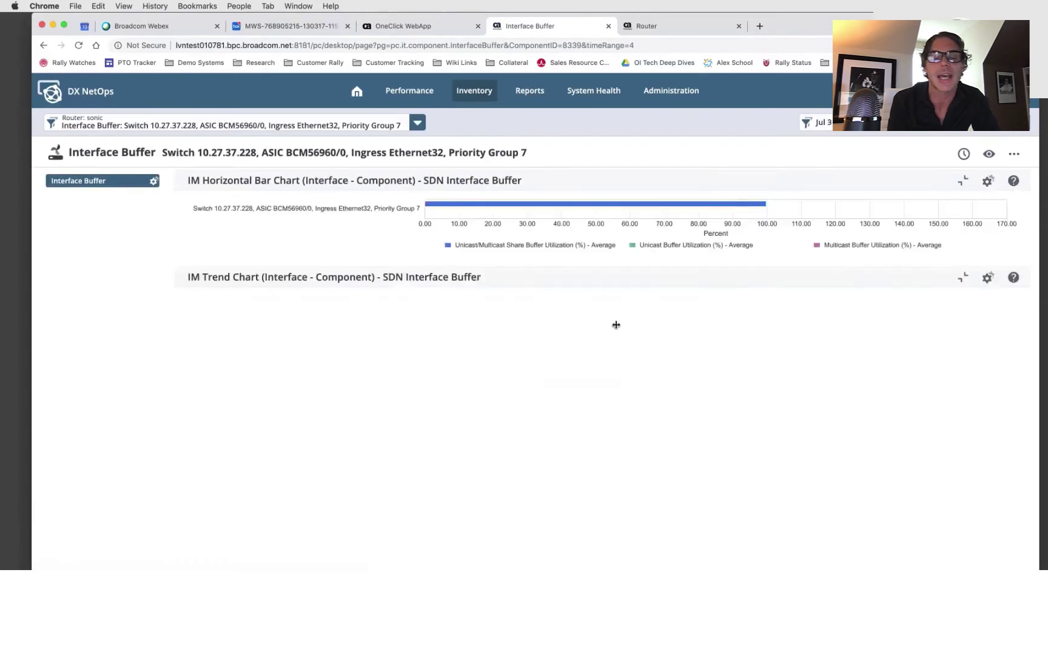
{"action": "scroll", "coordinate": [616, 335], "scroll_direction": "down", "scroll_amount": 3}
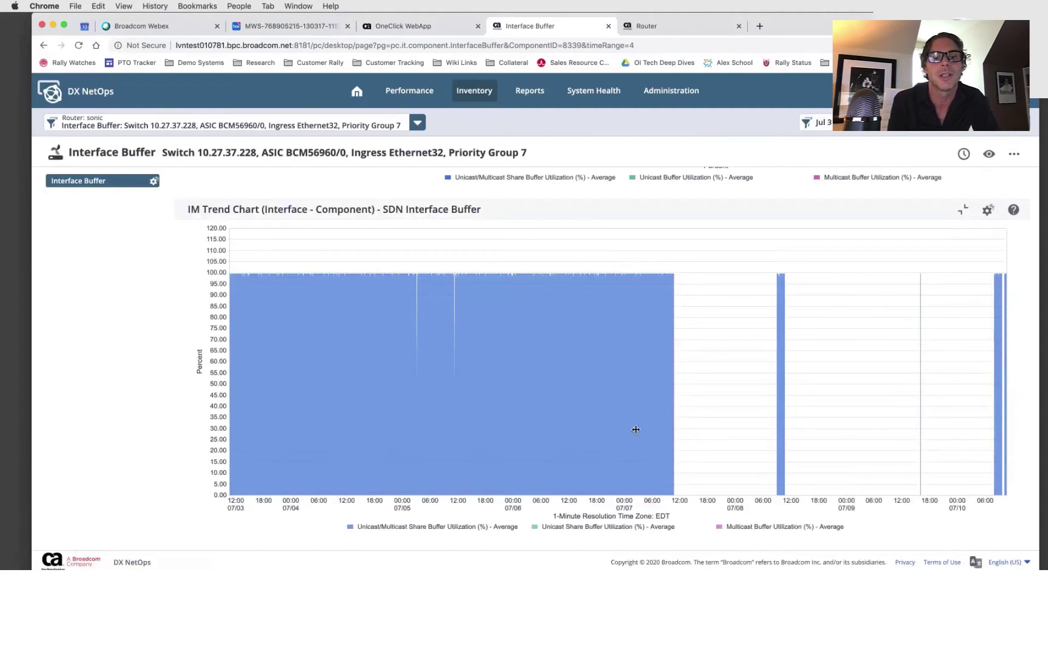
Step: Open the SONiC Buffer Statistics Tracking dashboard and widen its scorecard's Group/Item Name column
{"action": "left_click", "coordinate": [410, 97]}
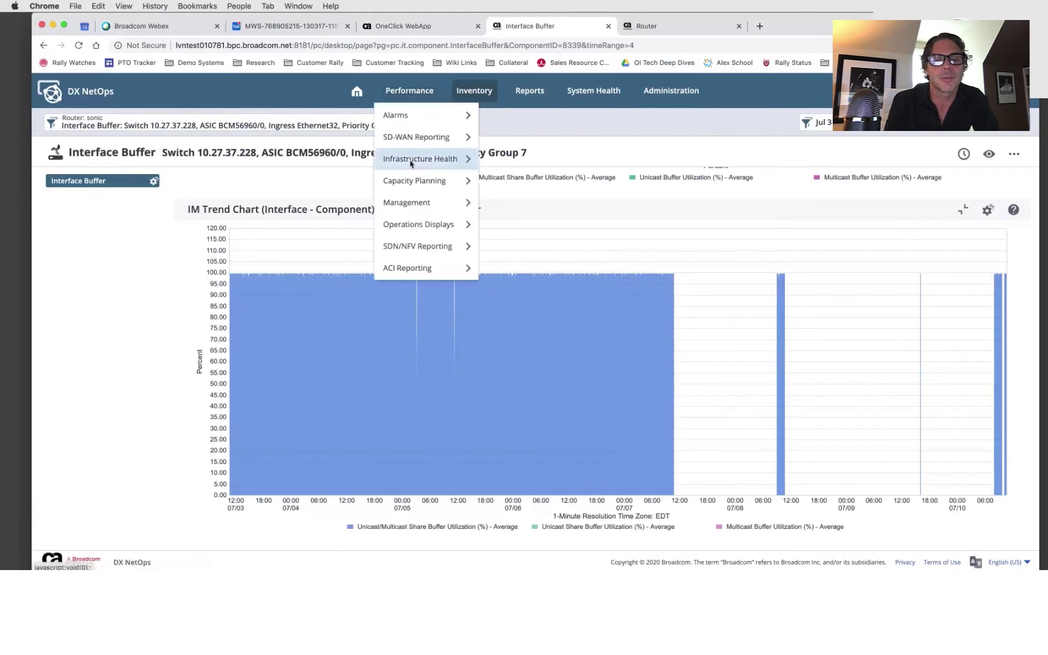
{"action": "mouse_move", "coordinate": [410, 163]}
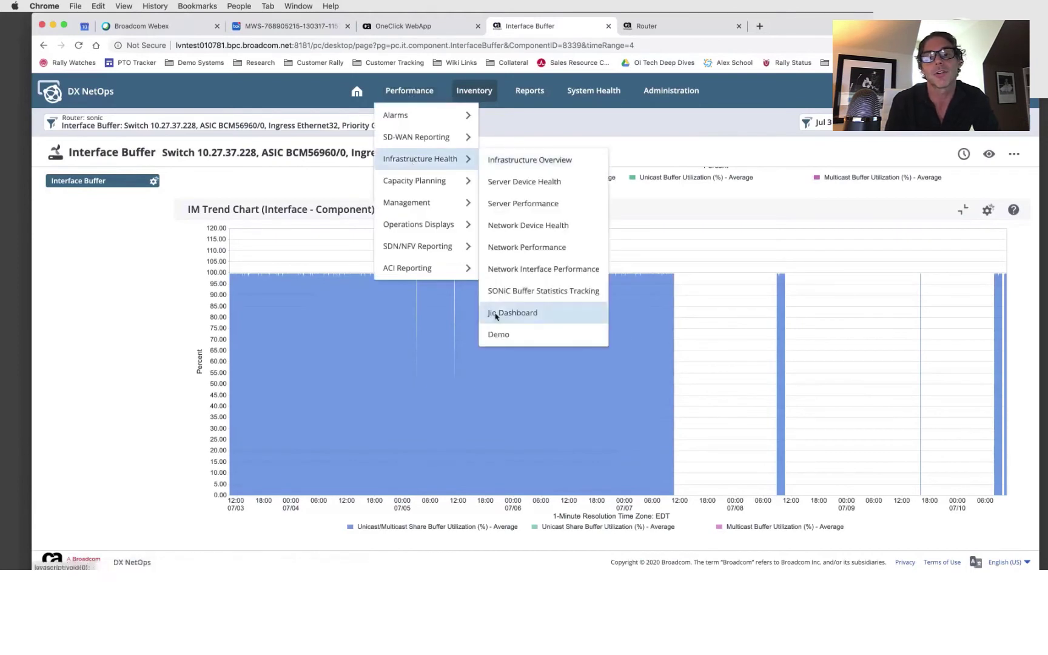
{"action": "left_click", "coordinate": [499, 290]}
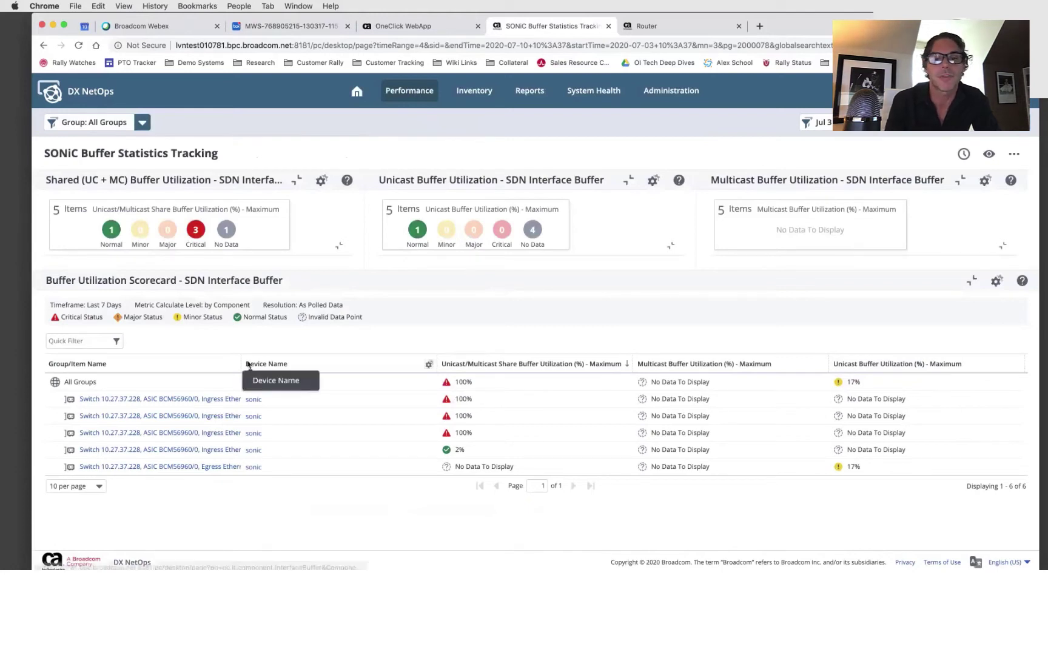
{"action": "left_click_drag", "start_coordinate": [240, 364], "coordinate": [364, 368]}
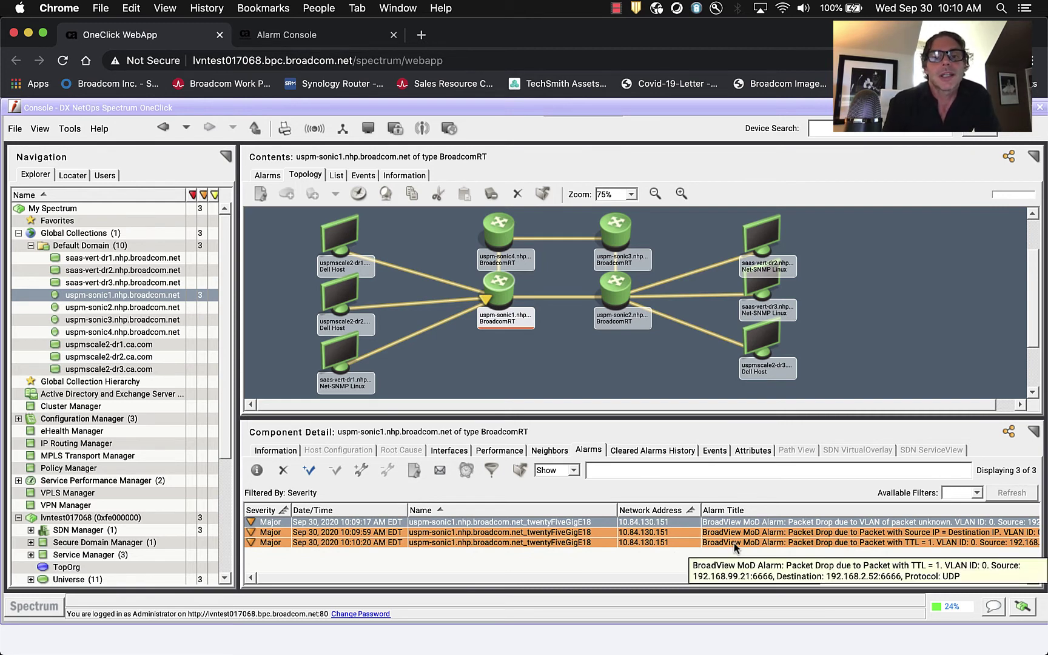
Step: Bring up the actions menu for router uspm-sonic1 to launch CA Performance Center
{"action": "right_click", "coordinate": [502, 286]}
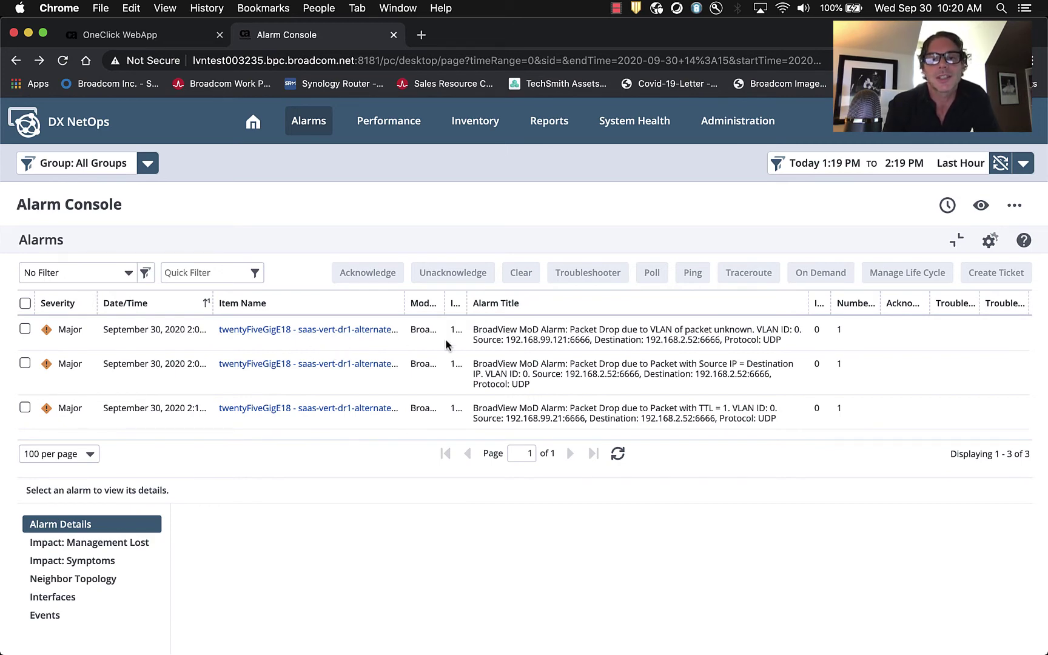
Step: Show the unknown-VLAN packet-drop alarm's details and highlight its cause and Protocol: UDP lines
{"action": "left_click", "coordinate": [490, 344]}
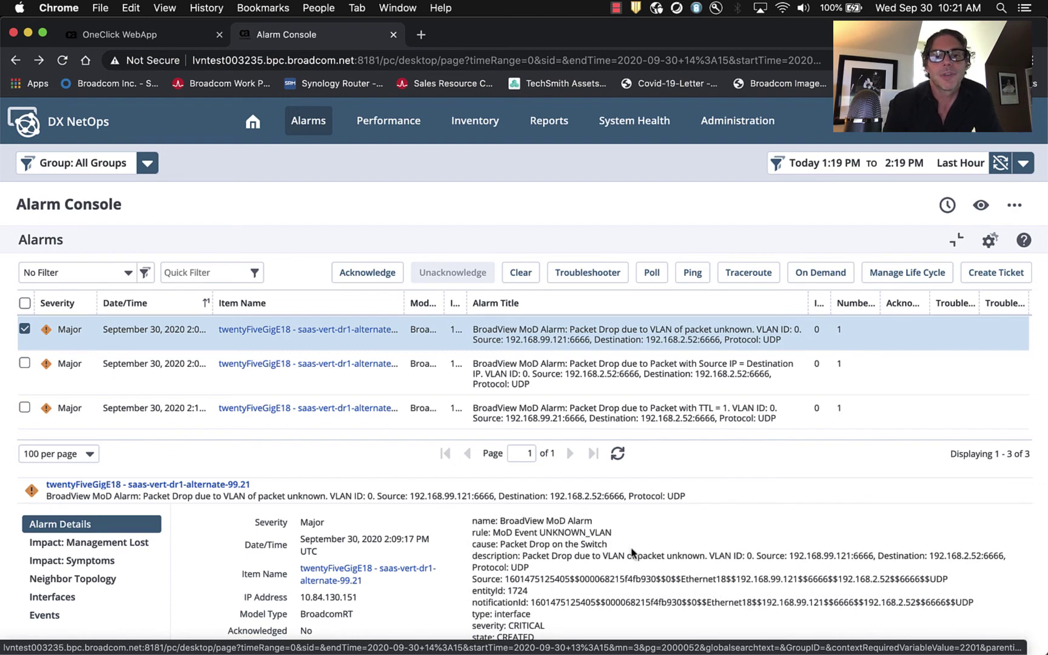
{"action": "mouse_move", "coordinate": [608, 544]}
{"action": "left_mouse_down"}
{"action": "mouse_move", "coordinate": [467, 551]}
{"action": "mouse_move", "coordinate": [592, 557]}
{"action": "left_mouse_up"}
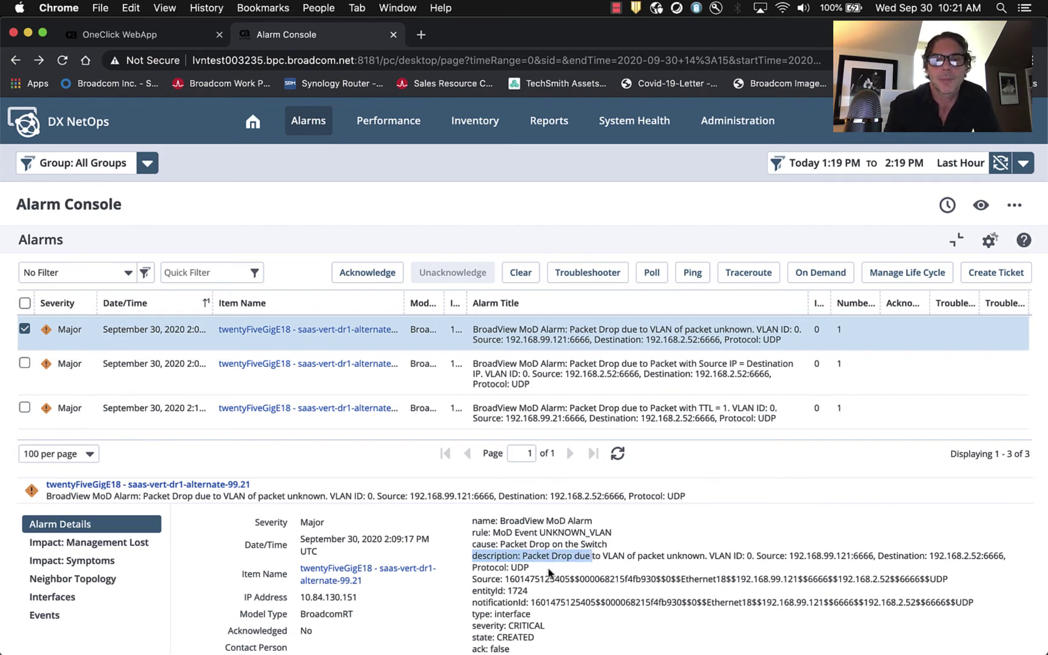
{"action": "left_click_drag", "start_coordinate": [549, 571], "coordinate": [472, 566]}
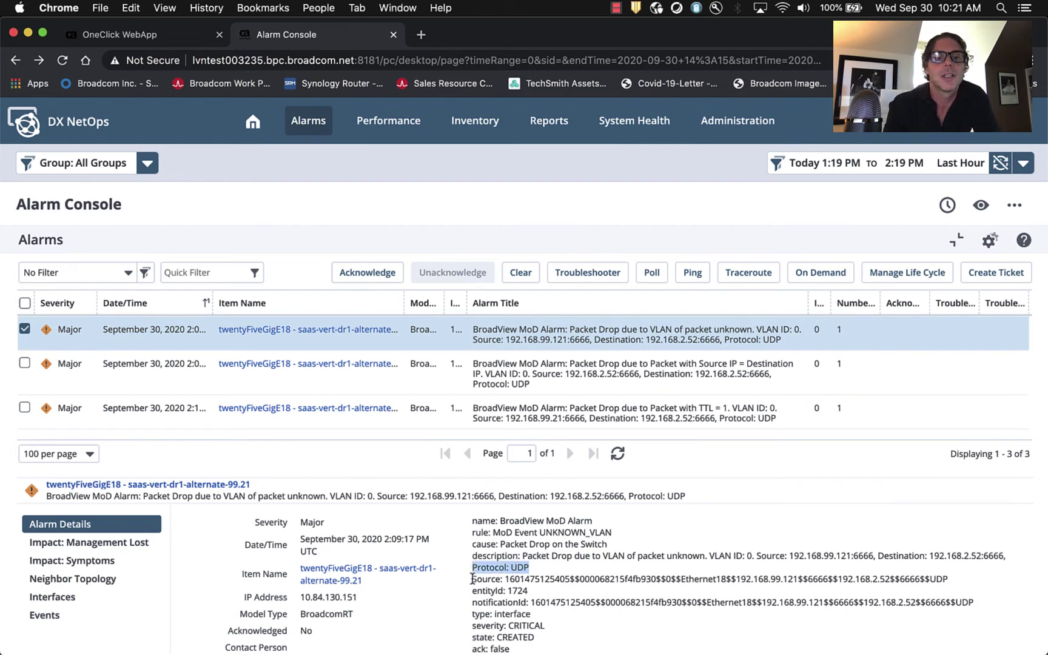
{"action": "left_click", "coordinate": [476, 579]}
{"action": "left_click_drag", "start_coordinate": [477, 579], "coordinate": [514, 580]}
Step: Scroll down the alarm details and highlight the Probable Cause section
{"action": "scroll", "coordinate": [513, 580], "scroll_direction": "down", "scroll_amount": 3}
{"action": "scroll", "coordinate": [513, 580], "scroll_direction": "down", "scroll_amount": 3}
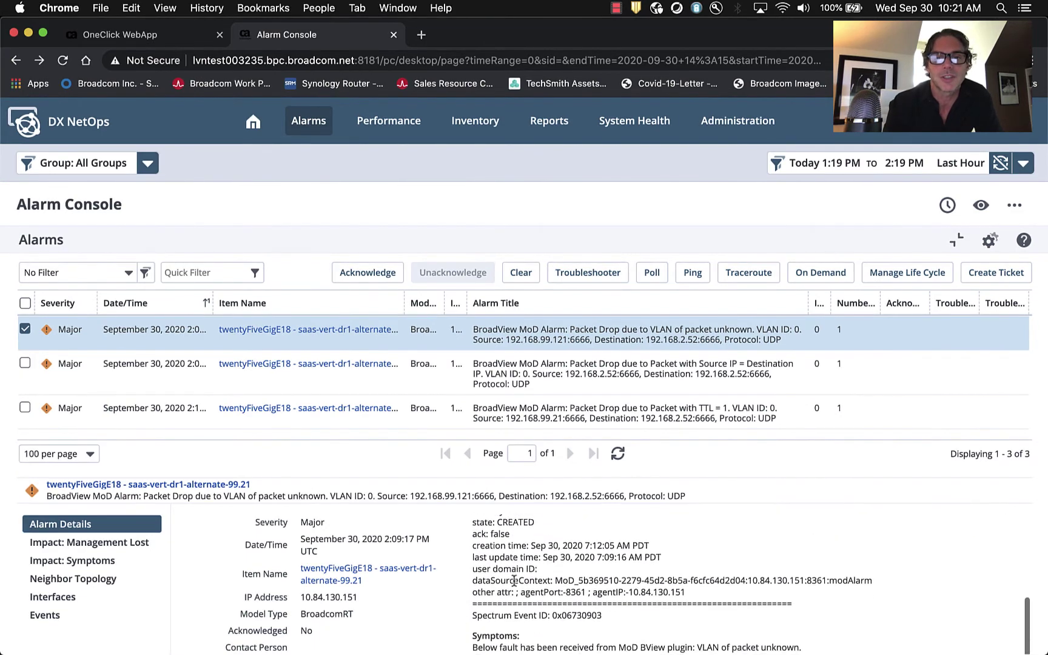
{"action": "scroll", "coordinate": [514, 580], "scroll_direction": "down", "scroll_amount": 3}
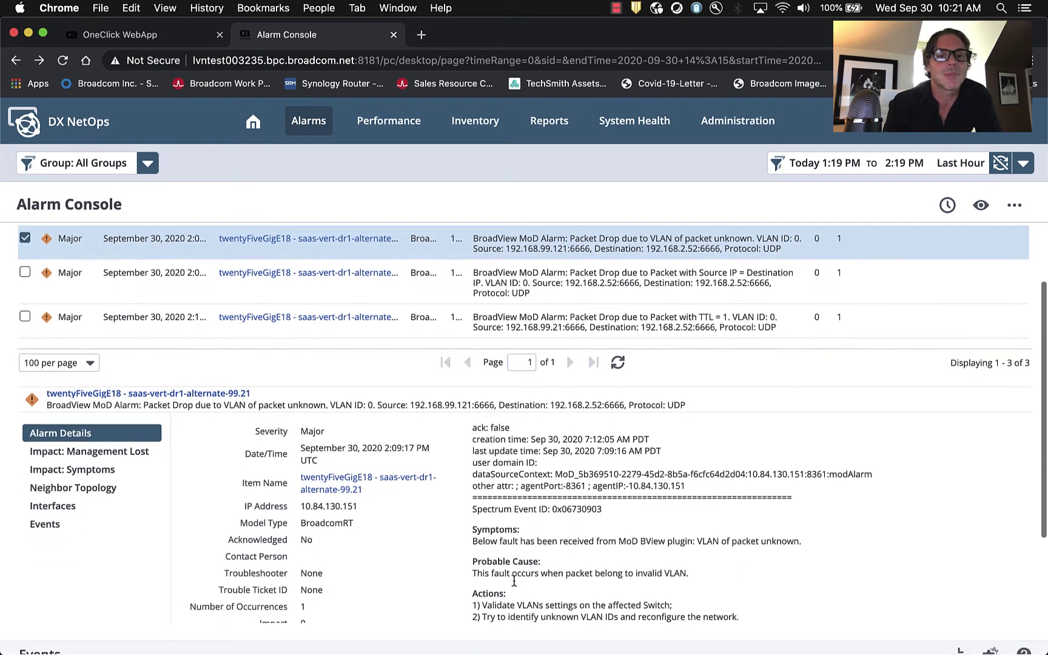
{"action": "left_click_drag", "start_coordinate": [473, 514], "coordinate": [541, 545]}
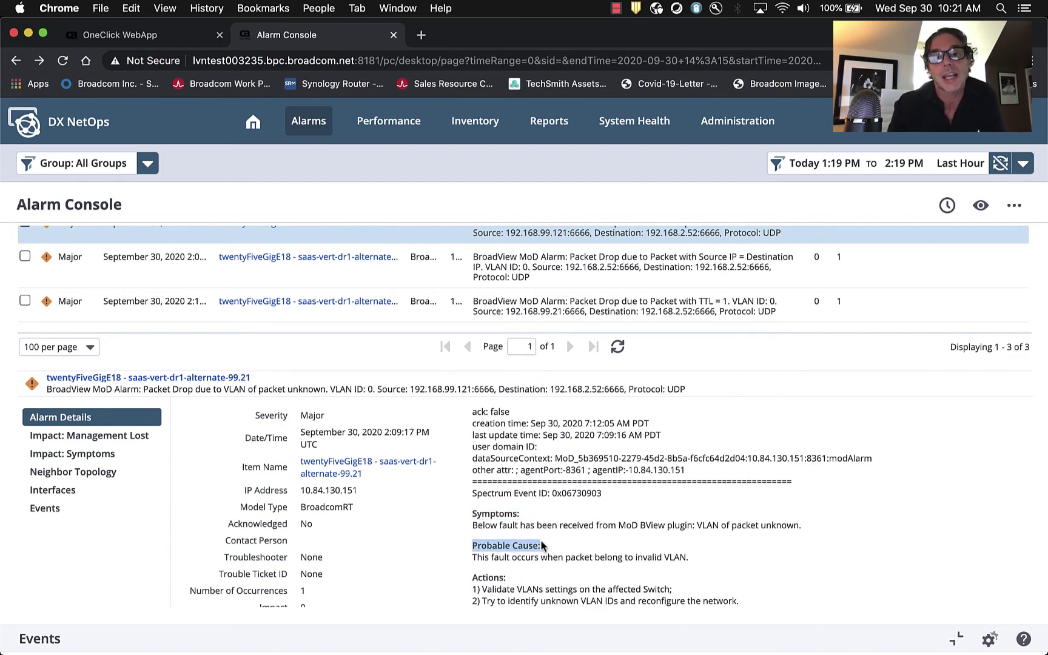
{"action": "left_click_drag", "start_coordinate": [472, 577], "coordinate": [506, 579]}
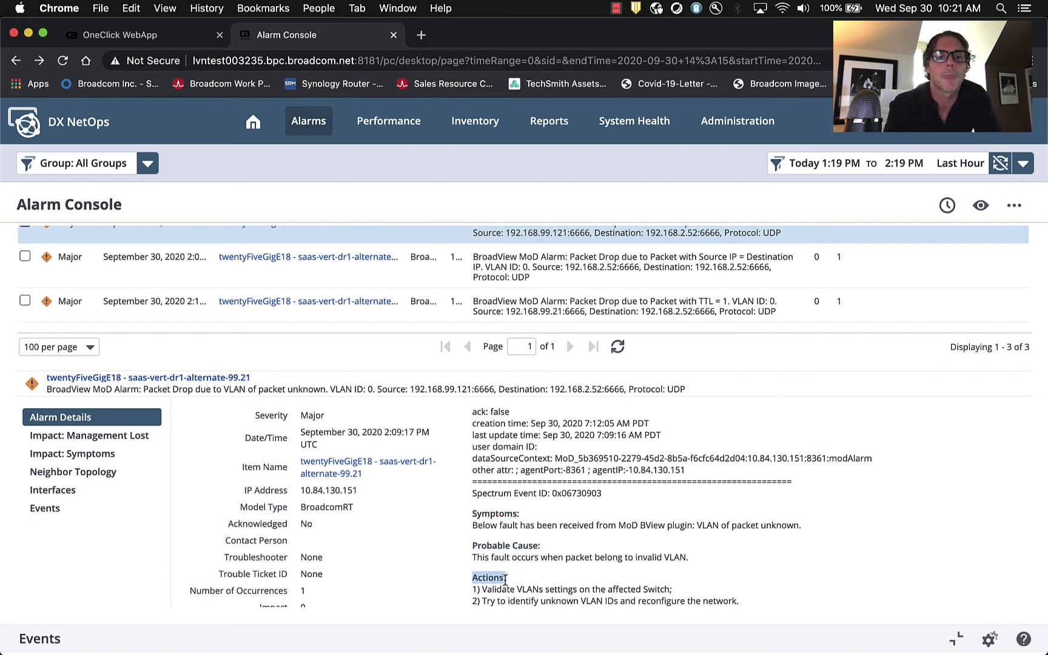
Step: Show the alarm's neighbor topology map and open the twentyFiveGigE18 Interface Health page
{"action": "left_click", "coordinate": [126, 482]}
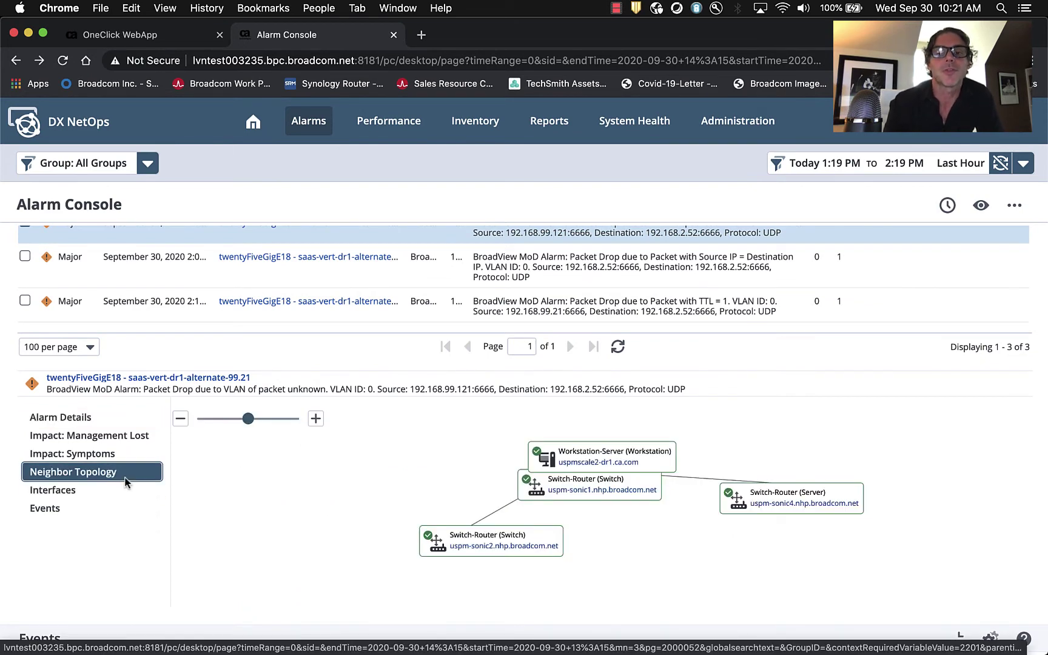
{"action": "scroll", "coordinate": [942, 454], "scroll_direction": "up", "scroll_amount": 3}
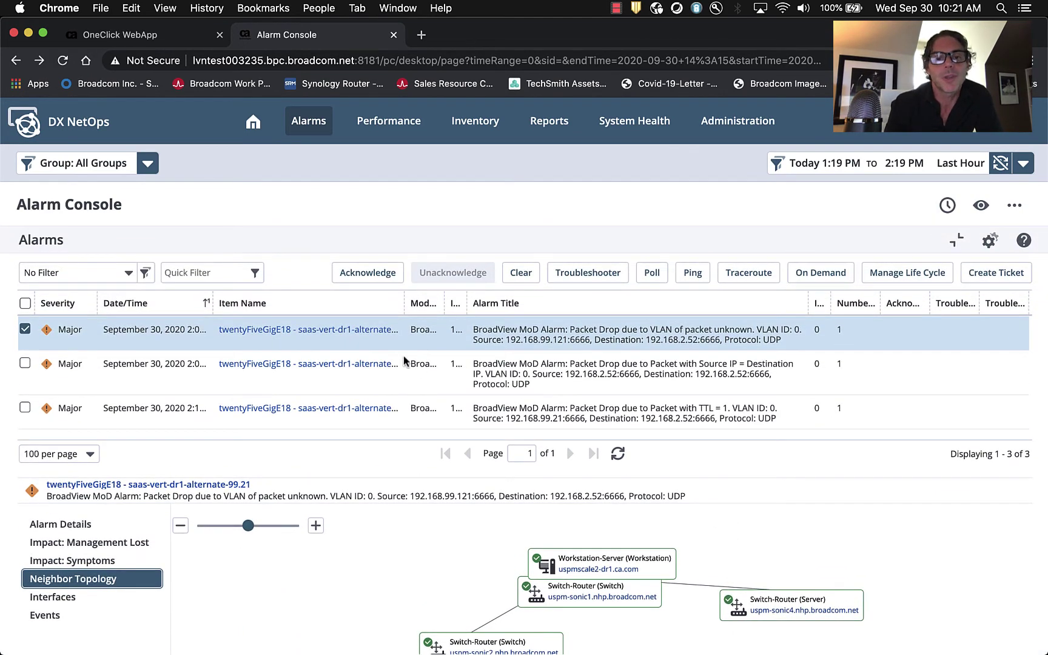
{"action": "left_click", "coordinate": [339, 331]}
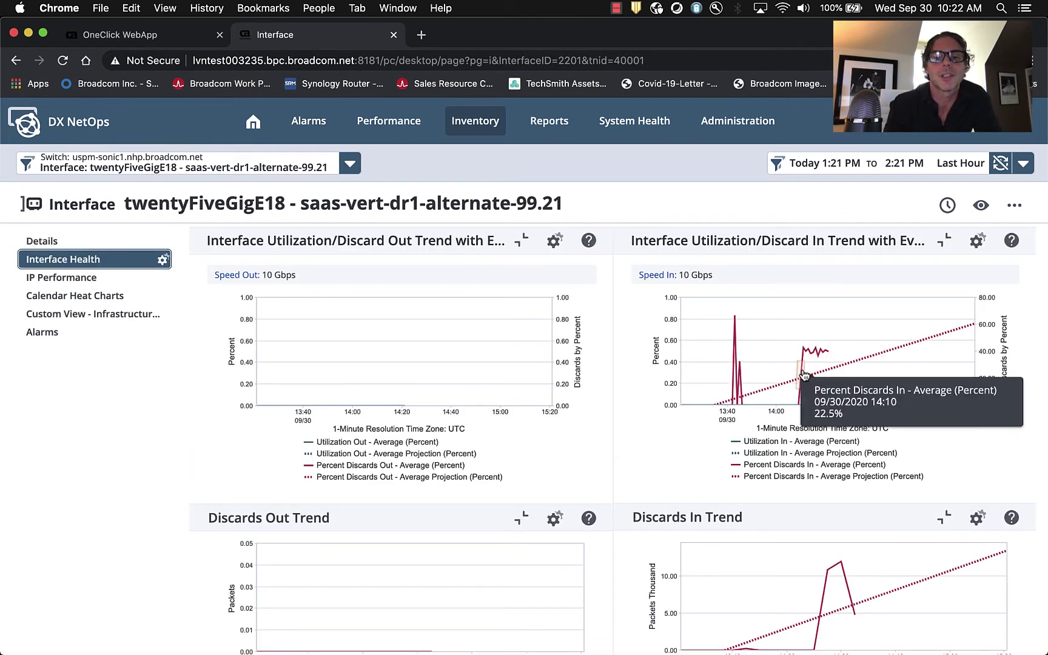
{"action": "scroll", "coordinate": [1013, 446], "scroll_direction": "down", "scroll_amount": 4}
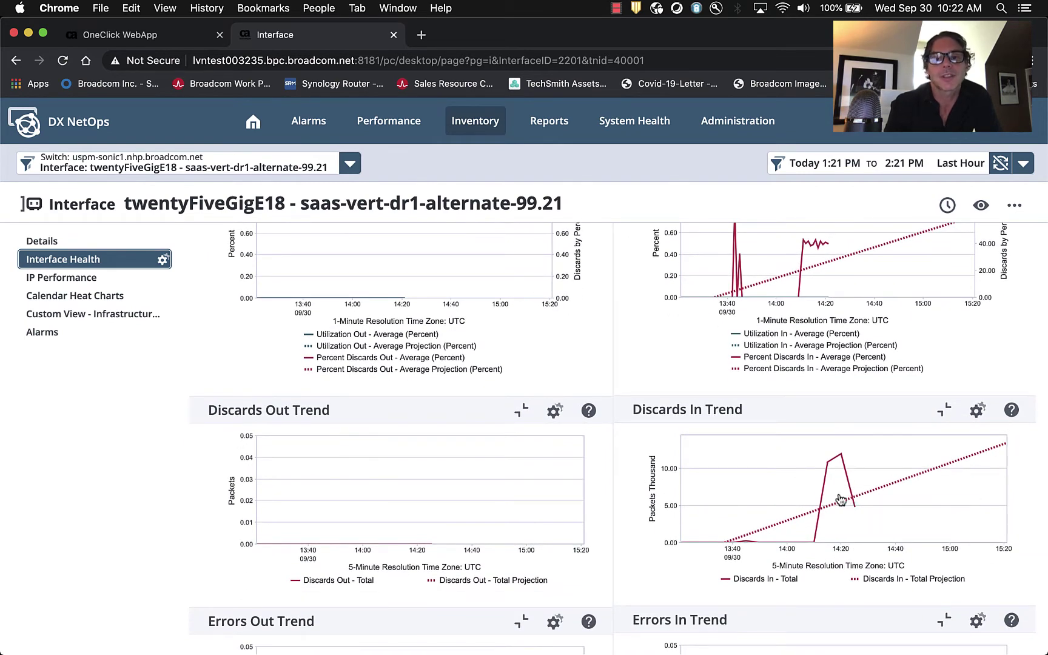
Step: Review the discard charts, then return to the Alarm Console
{"action": "mouse_move", "coordinate": [826, 498]}
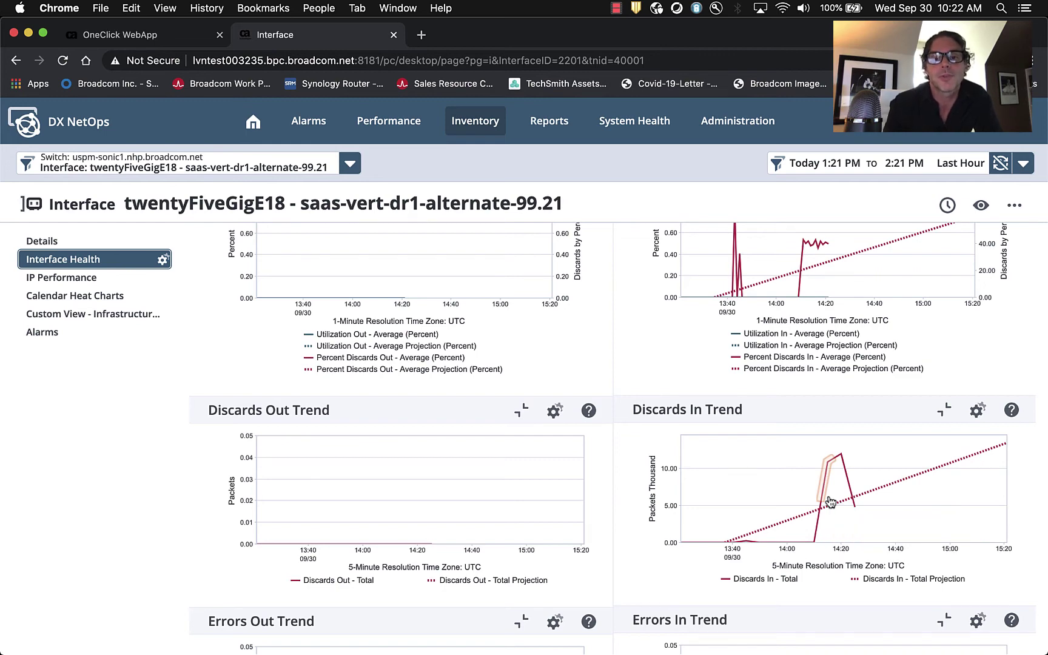
{"action": "scroll", "coordinate": [747, 363], "scroll_direction": "up", "scroll_amount": 4}
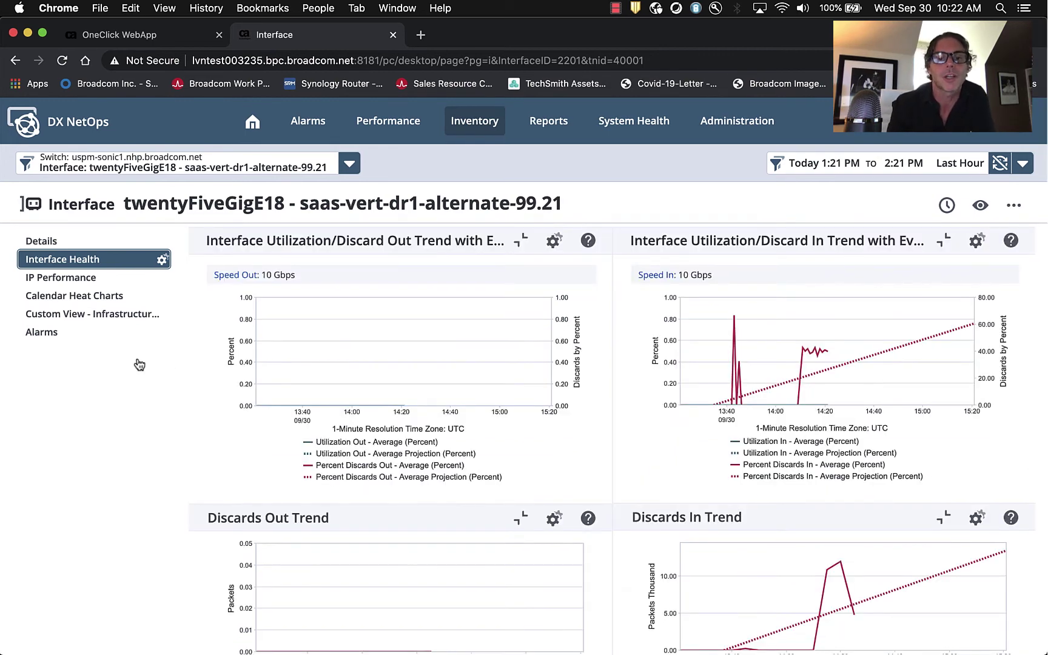
{"action": "left_click", "coordinate": [17, 64]}
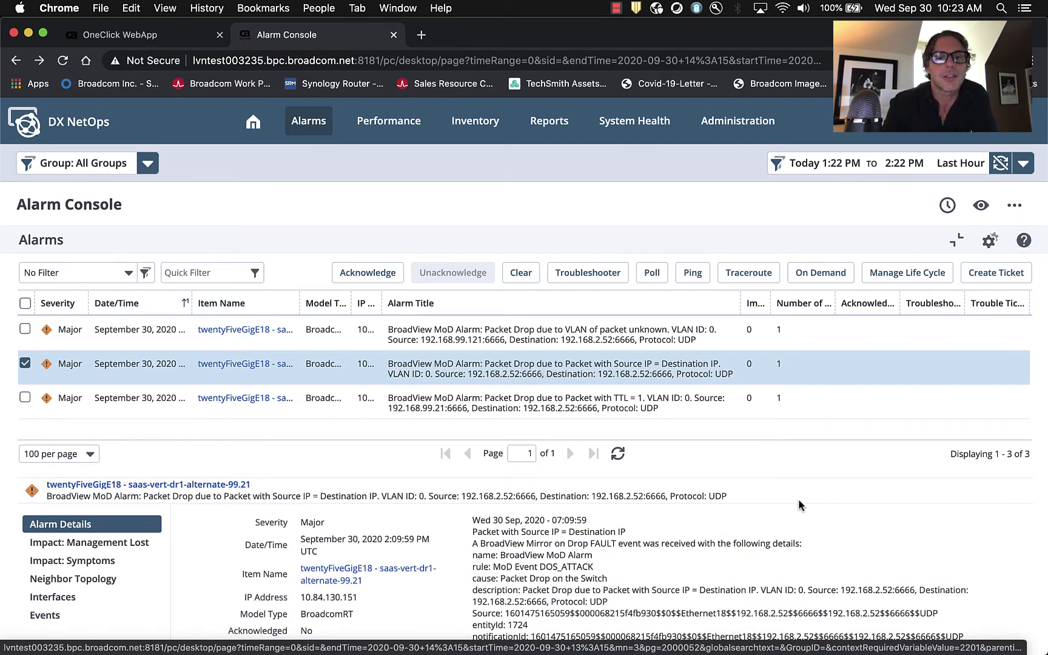
Step: Highlight the Source IP = Destination IP alarm's cause line and description text
{"action": "scroll", "coordinate": [837, 536], "scroll_direction": "down", "scroll_amount": 1}
{"action": "scroll", "coordinate": [838, 536], "scroll_direction": "down", "scroll_amount": 3}
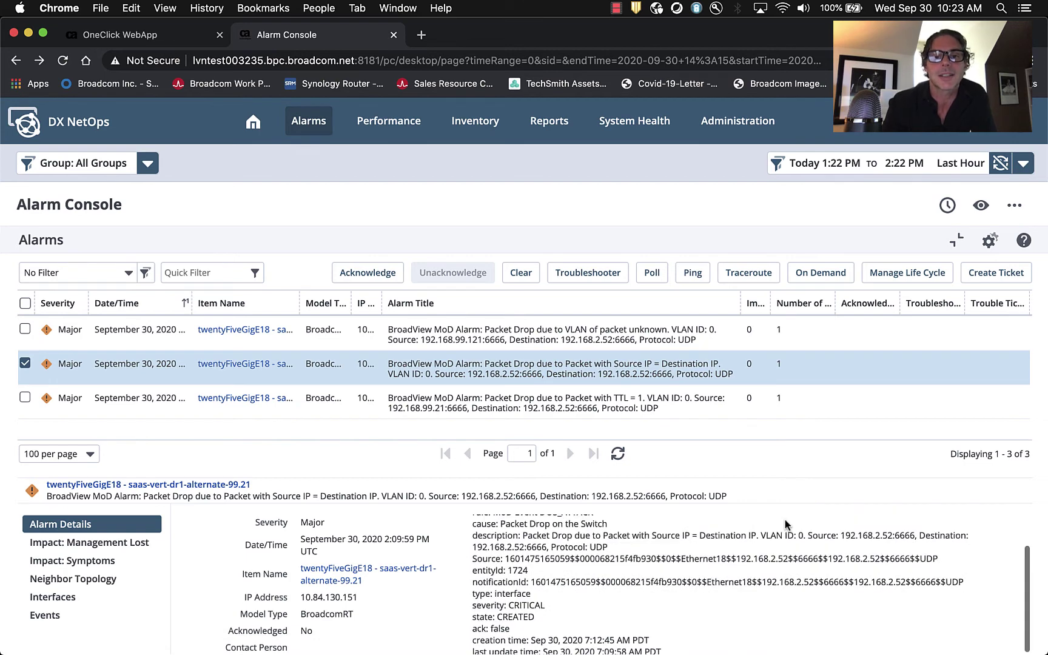
{"action": "scroll", "coordinate": [785, 523], "scroll_direction": "up", "scroll_amount": 3}
{"action": "left_click_drag", "start_coordinate": [472, 555], "coordinate": [606, 558]}
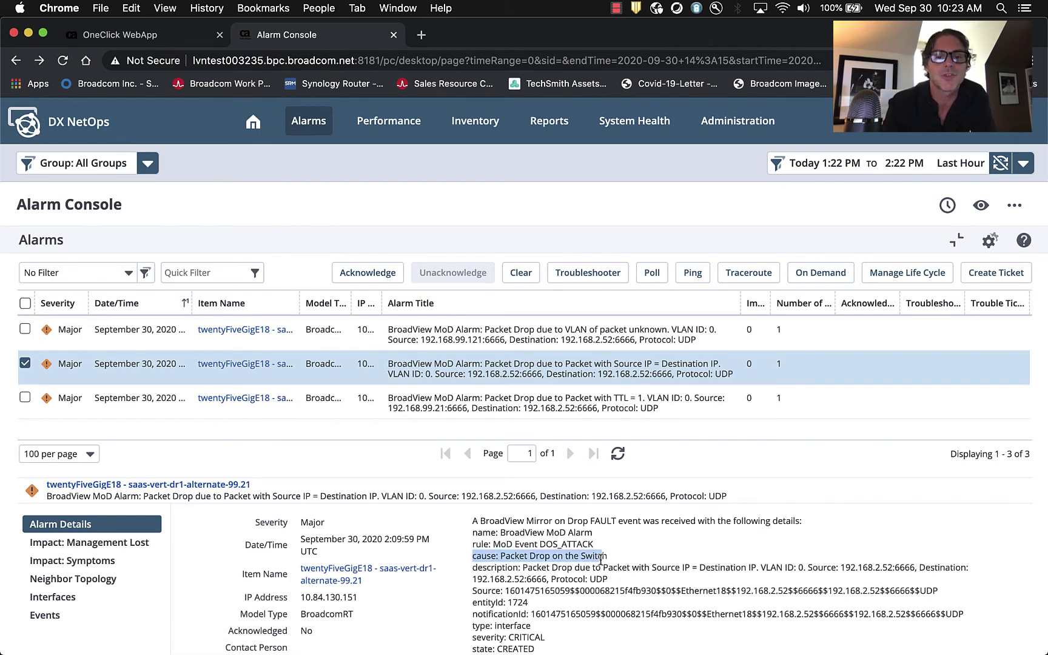
{"action": "left_click_drag", "start_coordinate": [472, 570], "coordinate": [653, 568]}
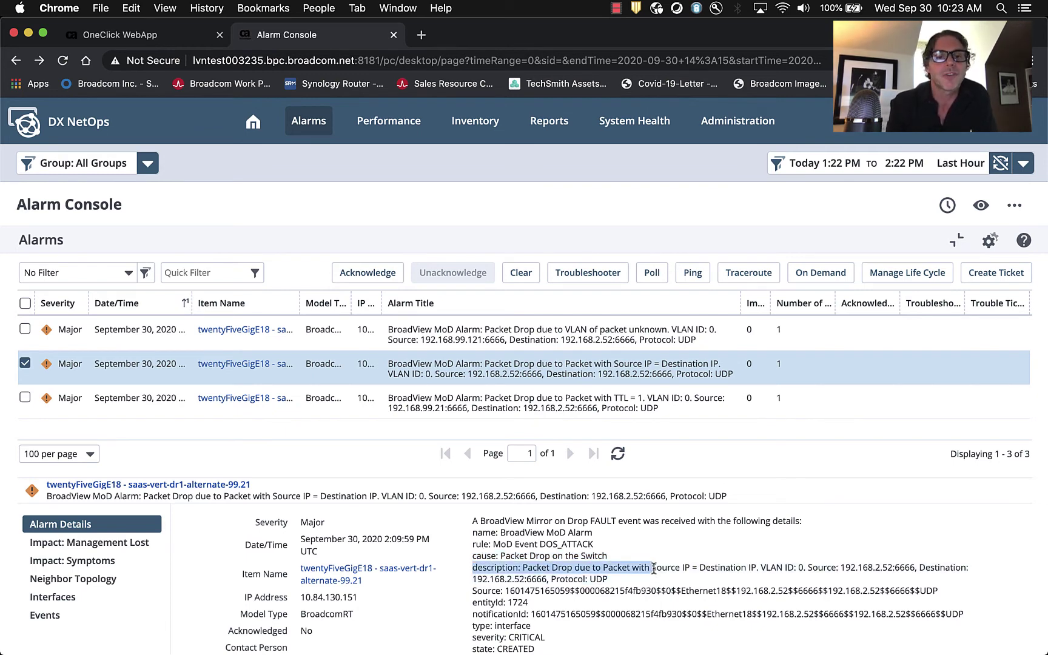
Step: Highlight the Symptoms, Probable Cause and Actions headings, then open the TTL = 1 alarm's details
{"action": "scroll", "coordinate": [654, 567], "scroll_direction": "down", "scroll_amount": 10}
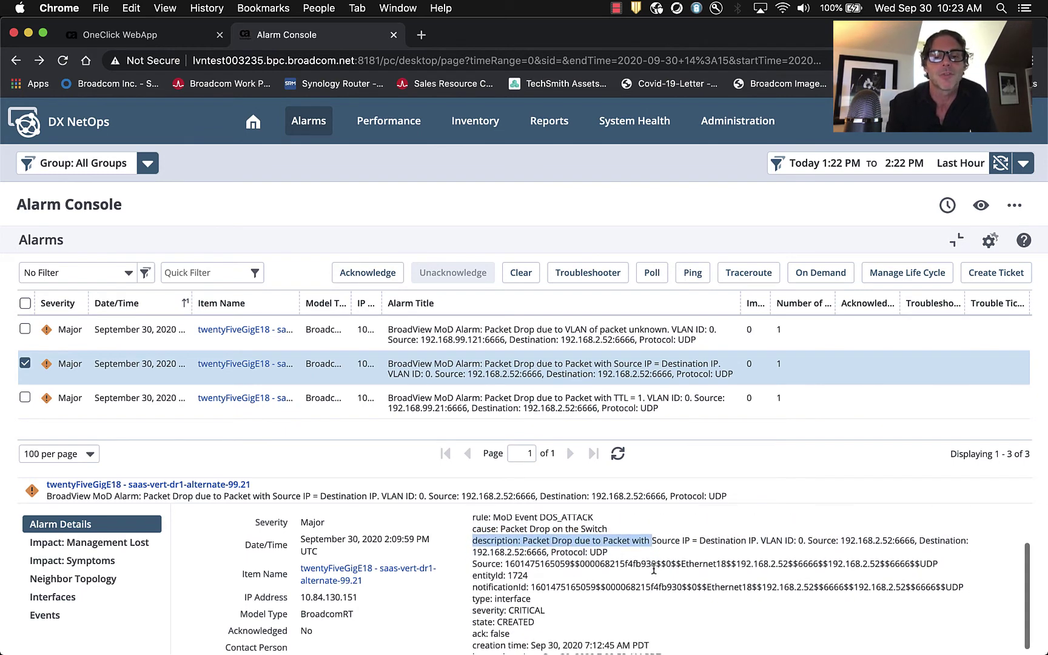
{"action": "scroll", "coordinate": [550, 579], "scroll_direction": "down", "scroll_amount": 2}
{"action": "left_click_drag", "start_coordinate": [473, 501], "coordinate": [523, 507]}
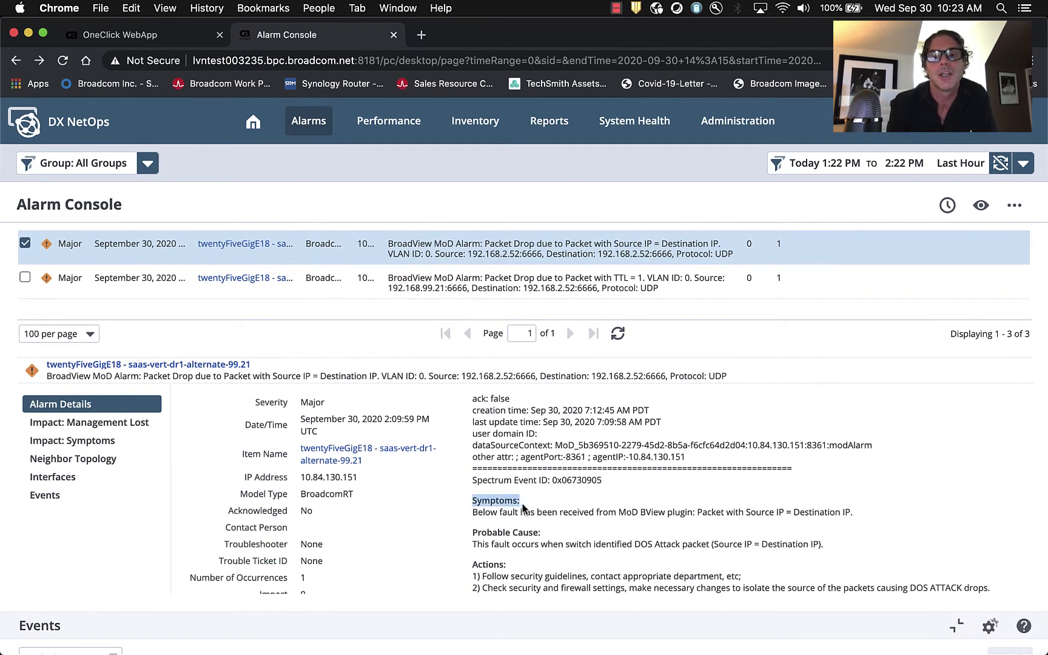
{"action": "left_click_drag", "start_coordinate": [472, 532], "coordinate": [546, 533]}
{"action": "left_click_drag", "start_coordinate": [471, 562], "coordinate": [510, 570]}
{"action": "scroll", "coordinate": [510, 570], "scroll_direction": "up", "scroll_amount": 5}
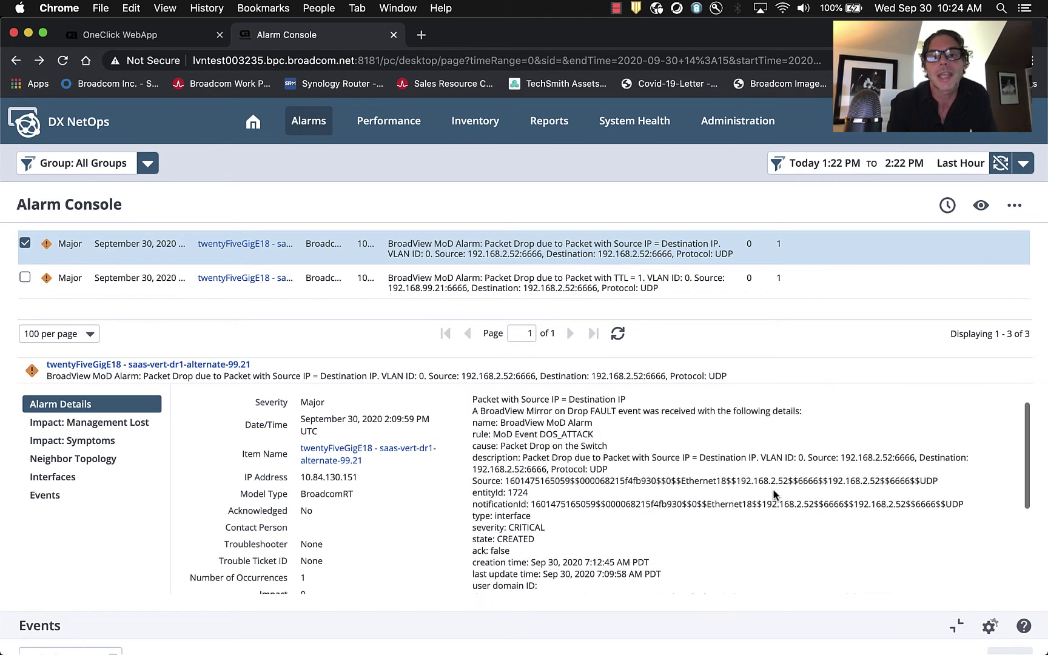
{"action": "scroll", "coordinate": [774, 493], "scroll_direction": "up", "scroll_amount": 5}
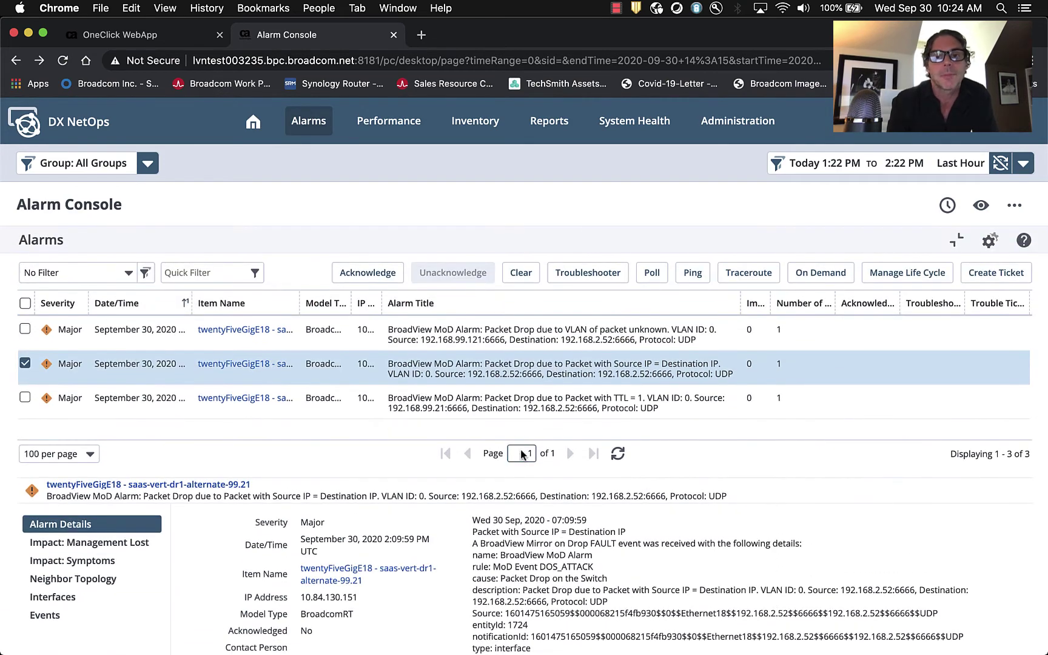
{"action": "left_click", "coordinate": [540, 412]}
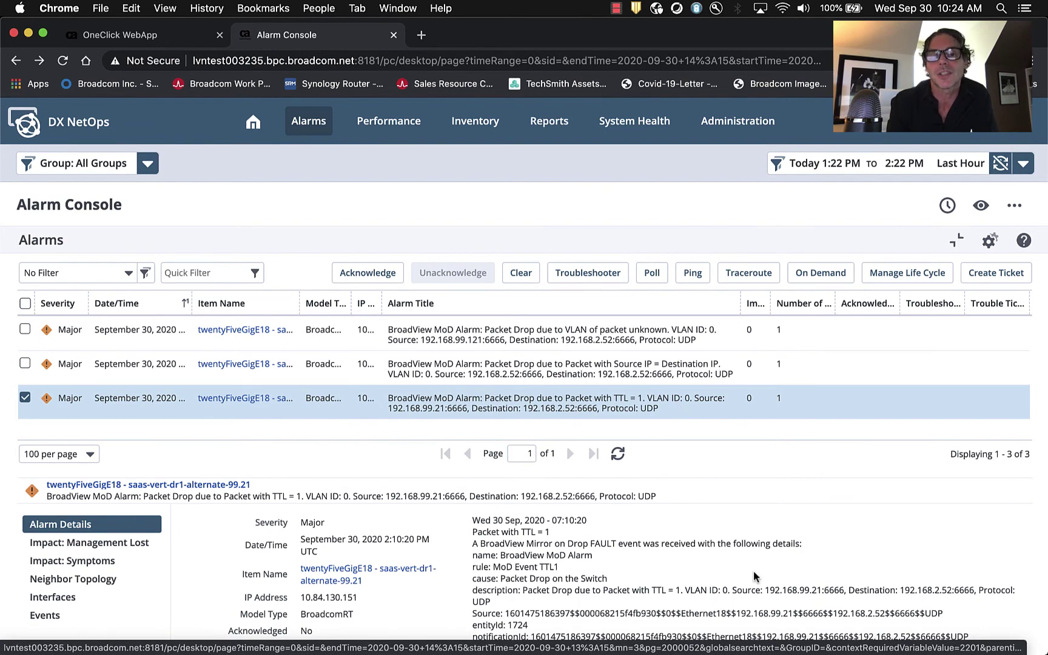
{"action": "scroll", "coordinate": [754, 575], "scroll_direction": "down", "scroll_amount": 3}
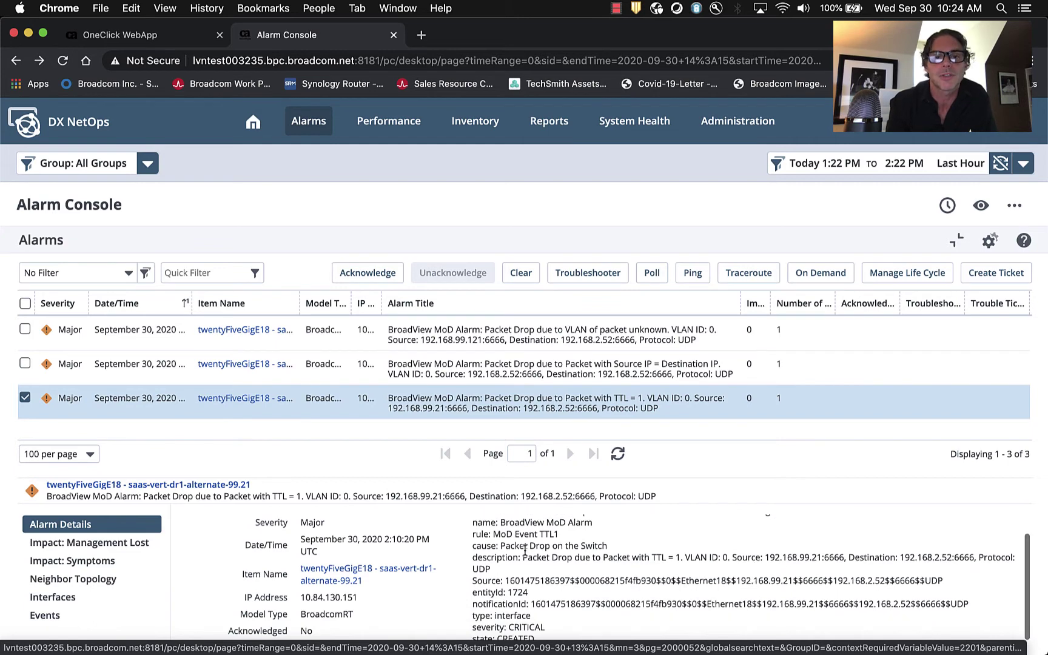
{"action": "left_click_drag", "start_coordinate": [471, 545], "coordinate": [613, 550]}
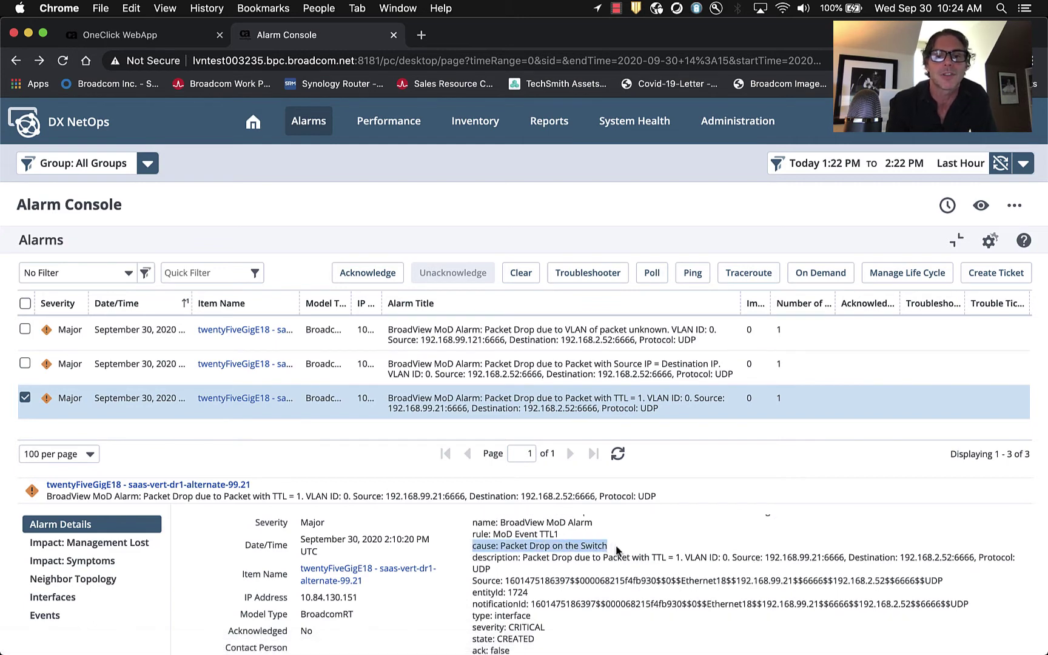
{"action": "left_click_drag", "start_coordinate": [473, 557], "coordinate": [683, 561]}
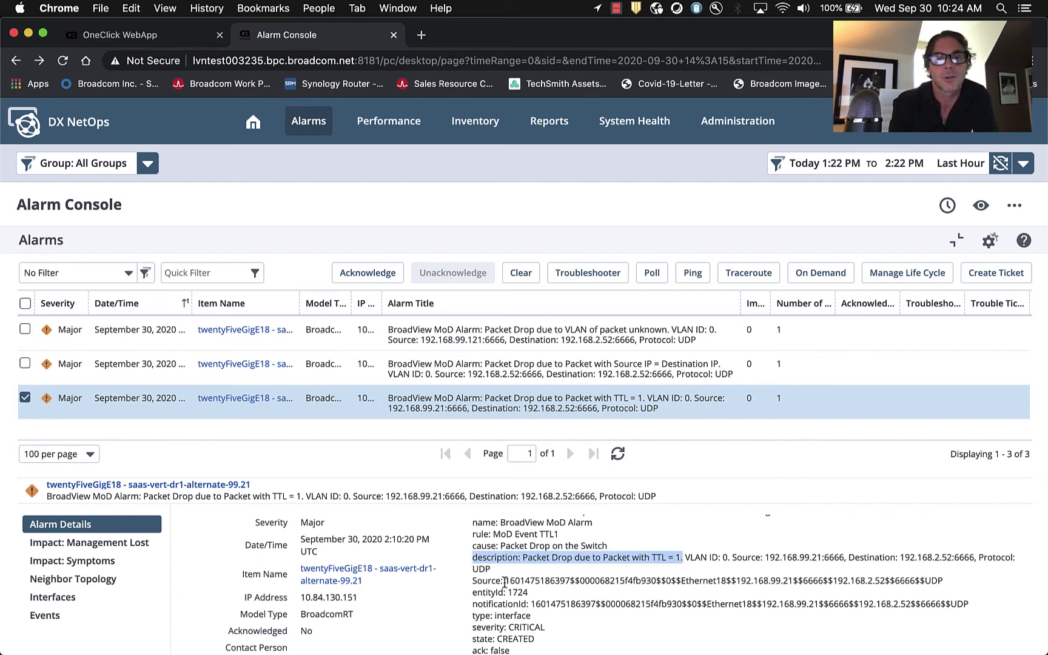
{"action": "left_click_drag", "start_coordinate": [472, 580], "coordinate": [617, 586]}
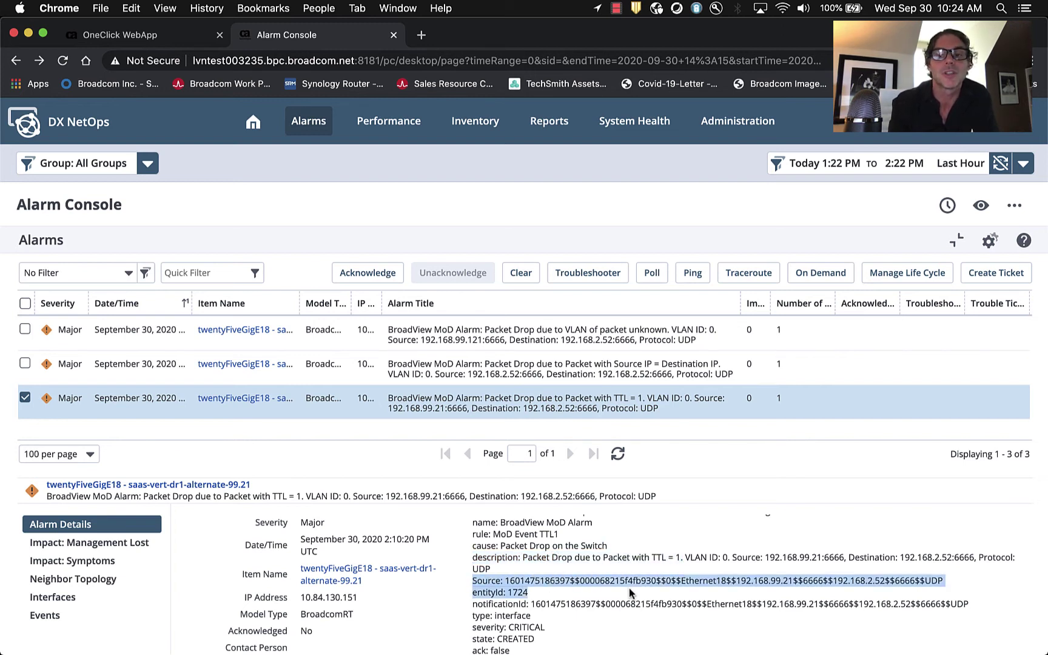
{"action": "scroll", "coordinate": [629, 588], "scroll_direction": "down", "scroll_amount": 2}
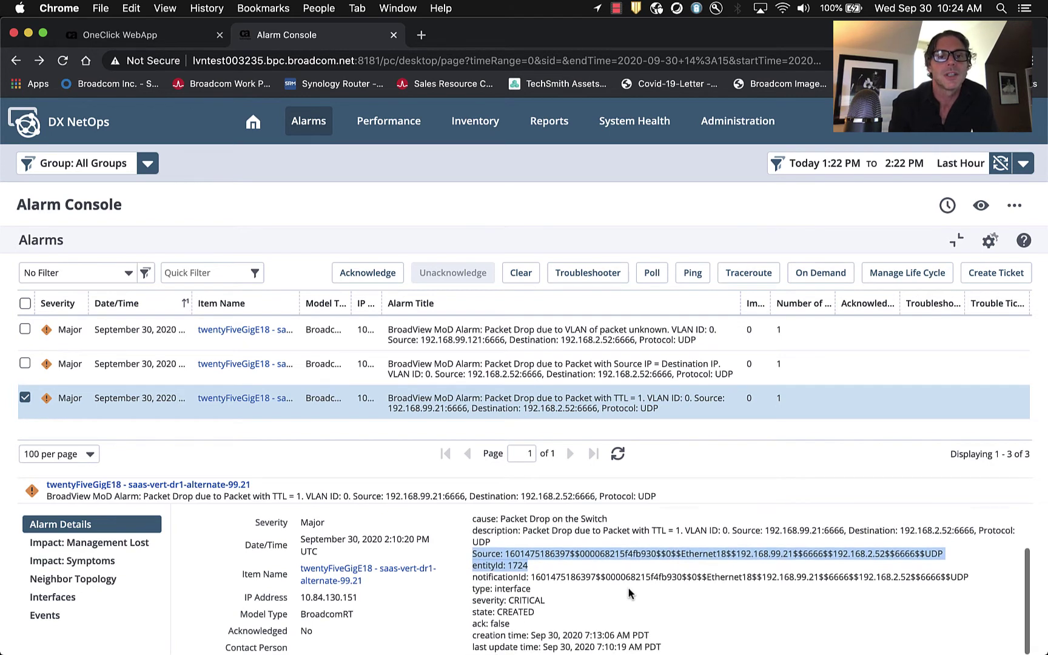
{"action": "scroll", "coordinate": [629, 592], "scroll_direction": "down", "scroll_amount": 5}
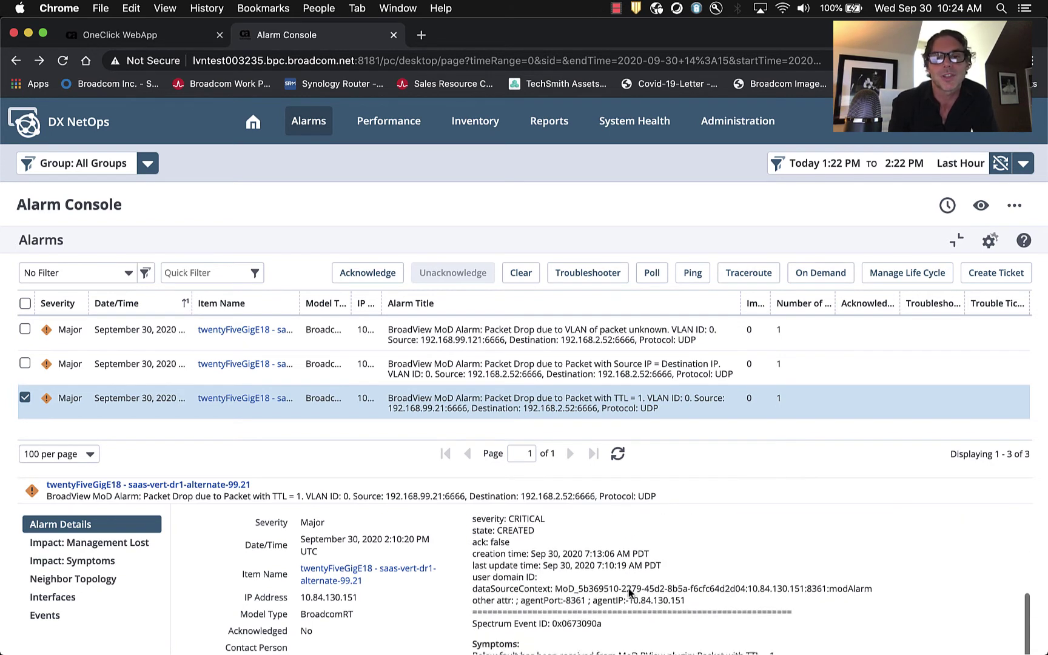
{"action": "scroll", "coordinate": [629, 592], "scroll_direction": "down", "scroll_amount": 5}
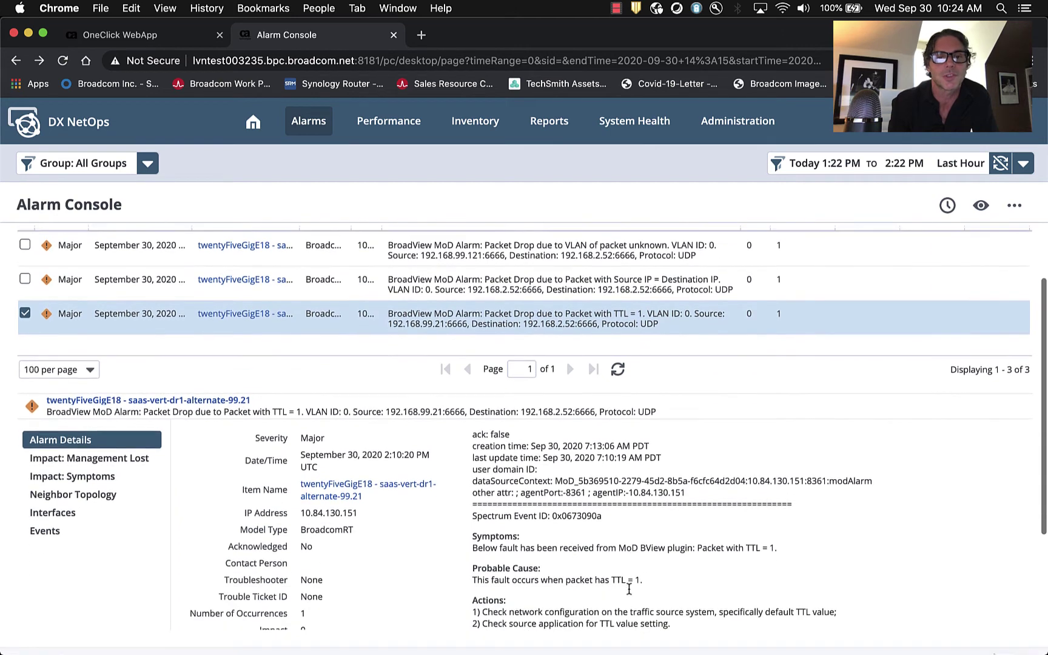
{"action": "left_click_drag", "start_coordinate": [472, 505], "coordinate": [523, 507]}
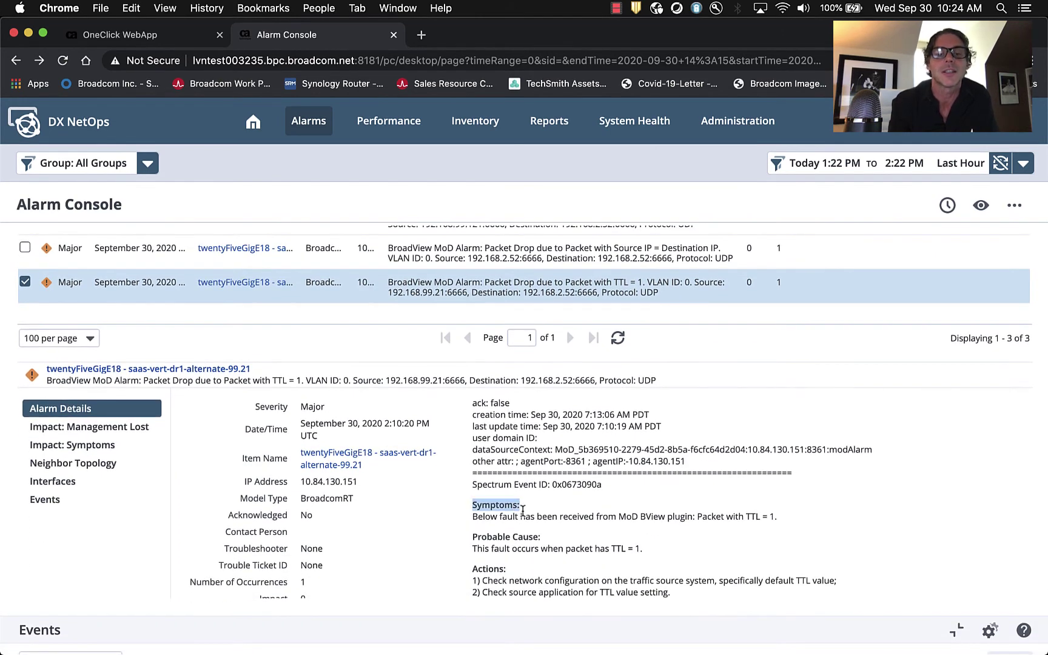
{"action": "left_click_drag", "start_coordinate": [472, 536], "coordinate": [549, 539]}
{"action": "left_click_drag", "start_coordinate": [472, 569], "coordinate": [505, 570]}
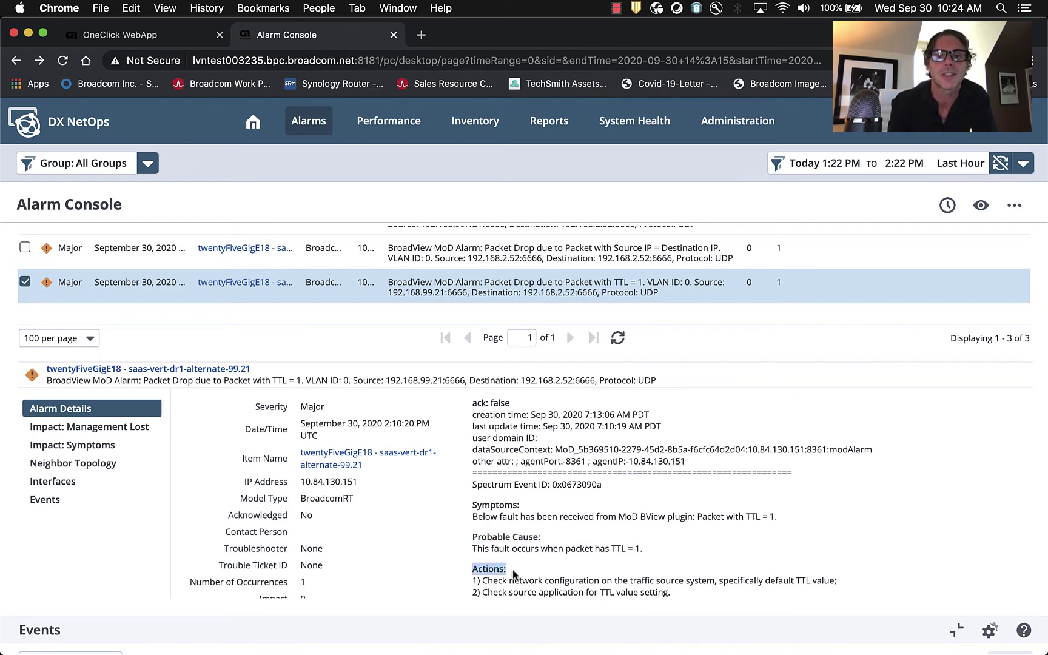
{"action": "scroll", "coordinate": [512, 570], "scroll_direction": "up", "scroll_amount": 10}
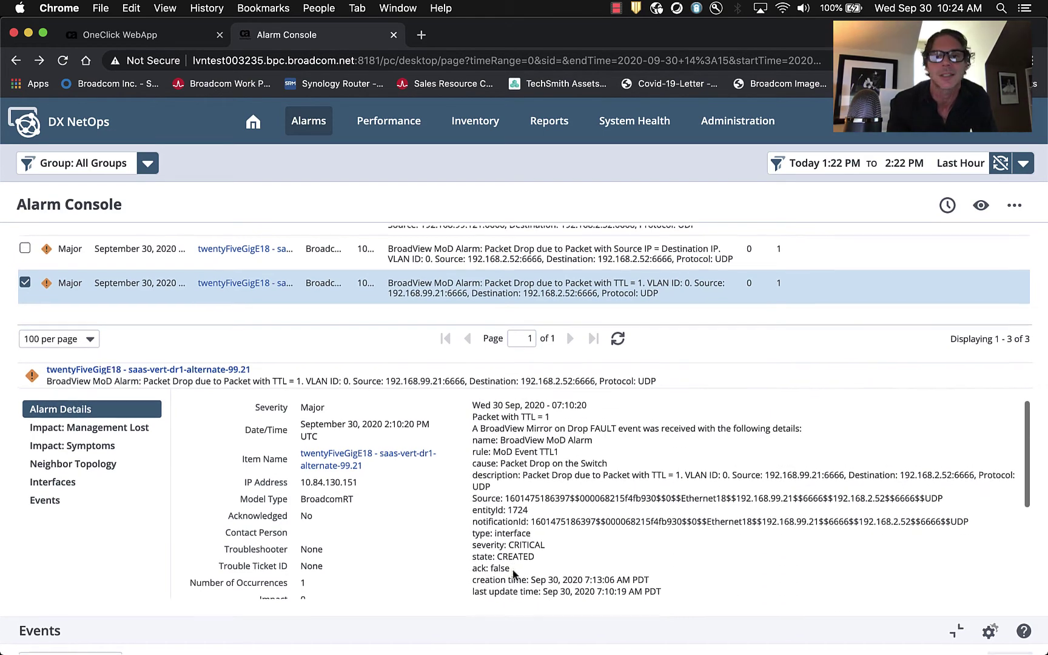
{"action": "scroll", "coordinate": [512, 573], "scroll_direction": "up", "scroll_amount": 3}
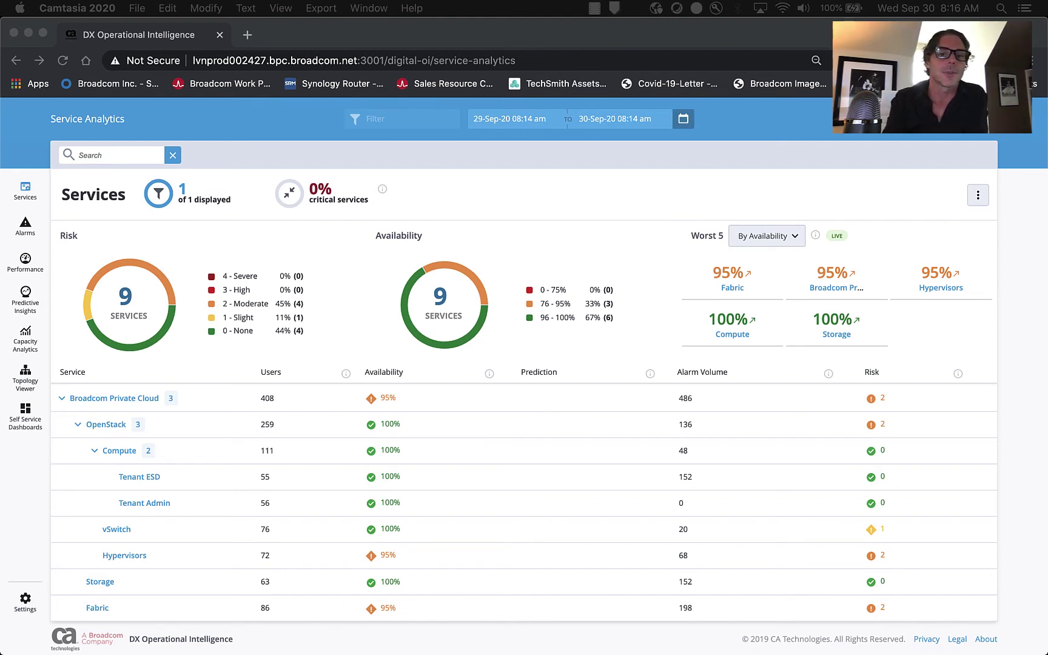
Step: Bring up DX OI Service Analytics and check the Worst 5 By Availability sort options, leaving them unchanged
{"action": "left_click", "coordinate": [168, 293]}
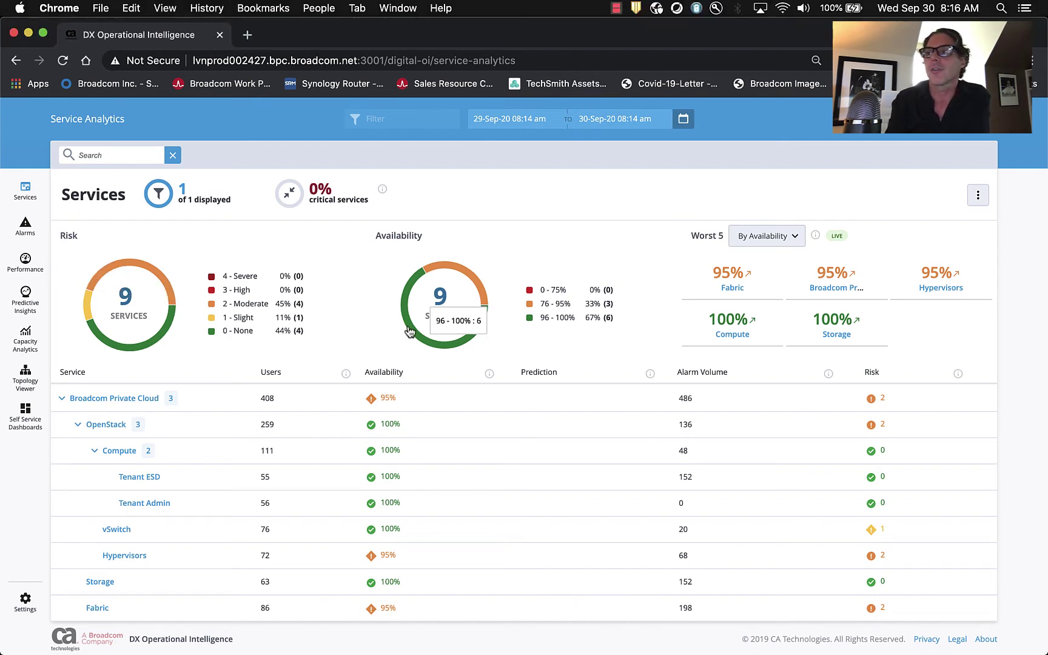
{"action": "left_click", "coordinate": [794, 240]}
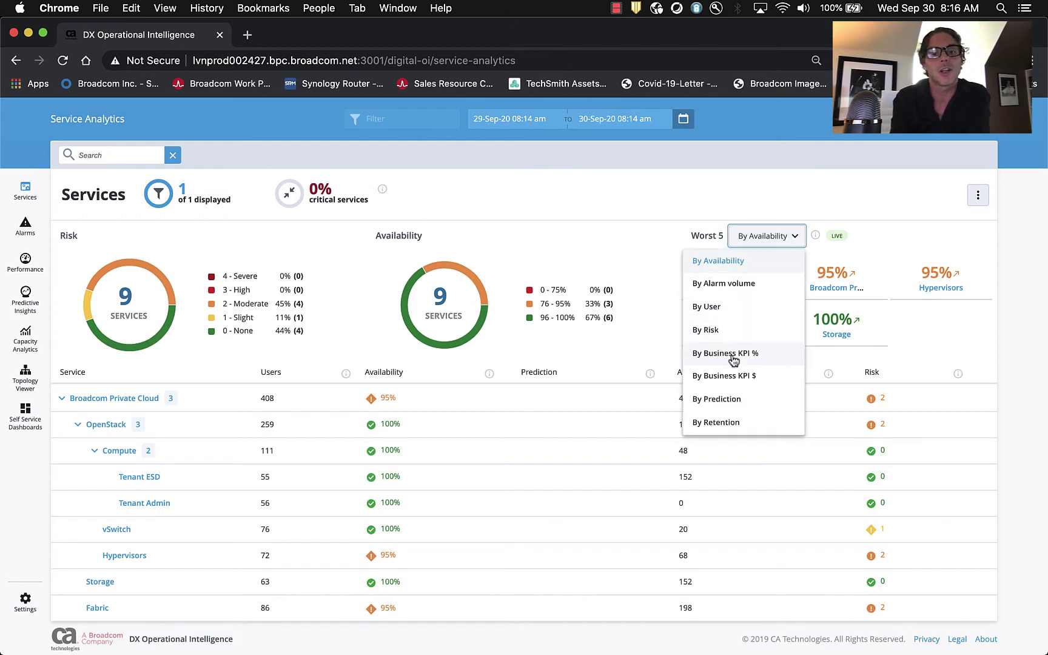
{"action": "left_click", "coordinate": [636, 276]}
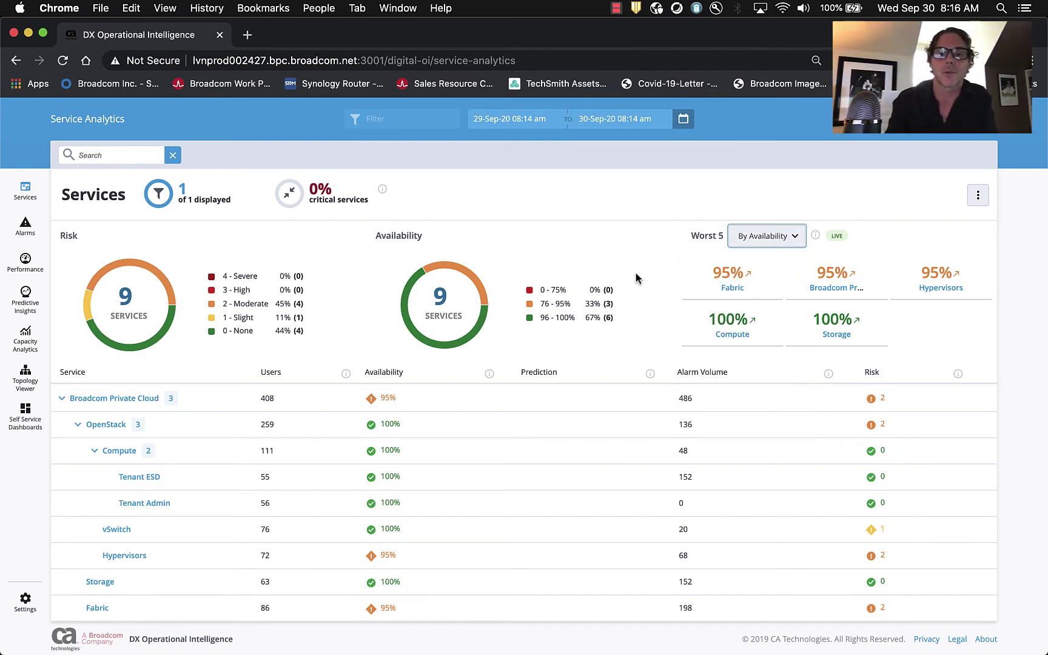
Step: Open the Fabric service's detail page from the Worst 5 list
{"action": "left_click", "coordinate": [731, 289]}
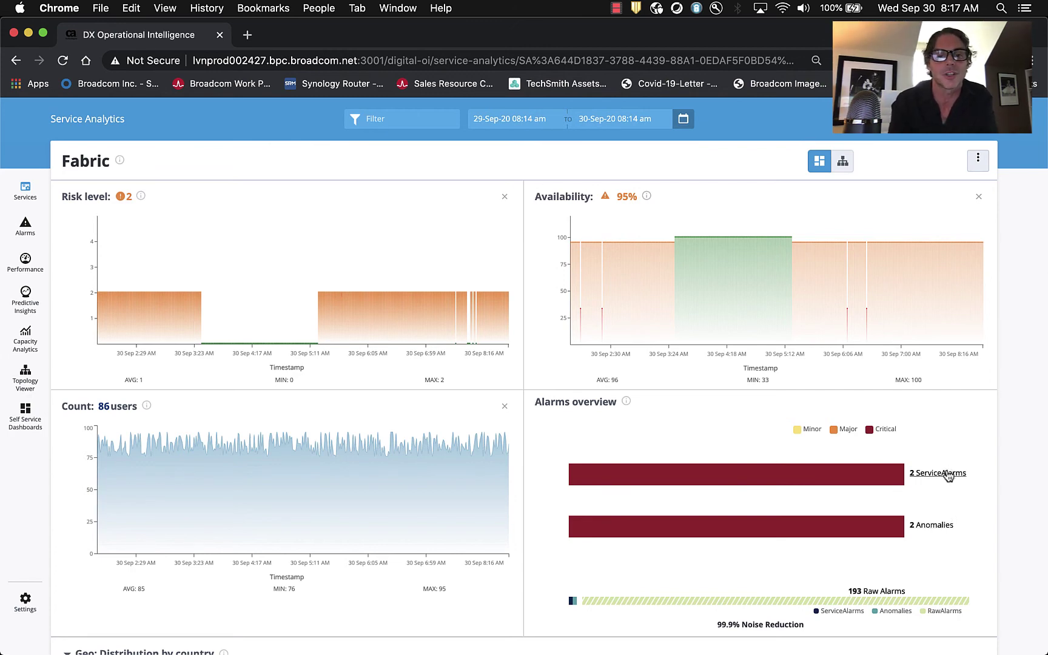
Step: Show Fabric's topology view, zoomed in and panned up to the Broadcom Private Cloud parent service
{"action": "left_click", "coordinate": [843, 161]}
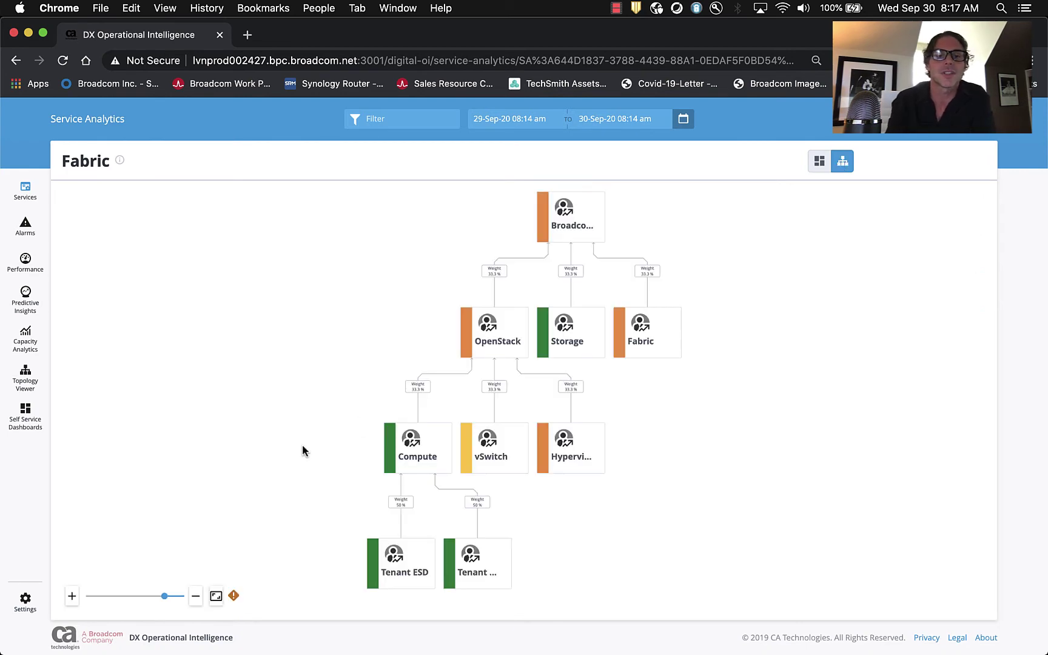
{"action": "left_click", "coordinate": [161, 596]}
{"action": "left_click_drag", "start_coordinate": [161, 596], "coordinate": [140, 597]}
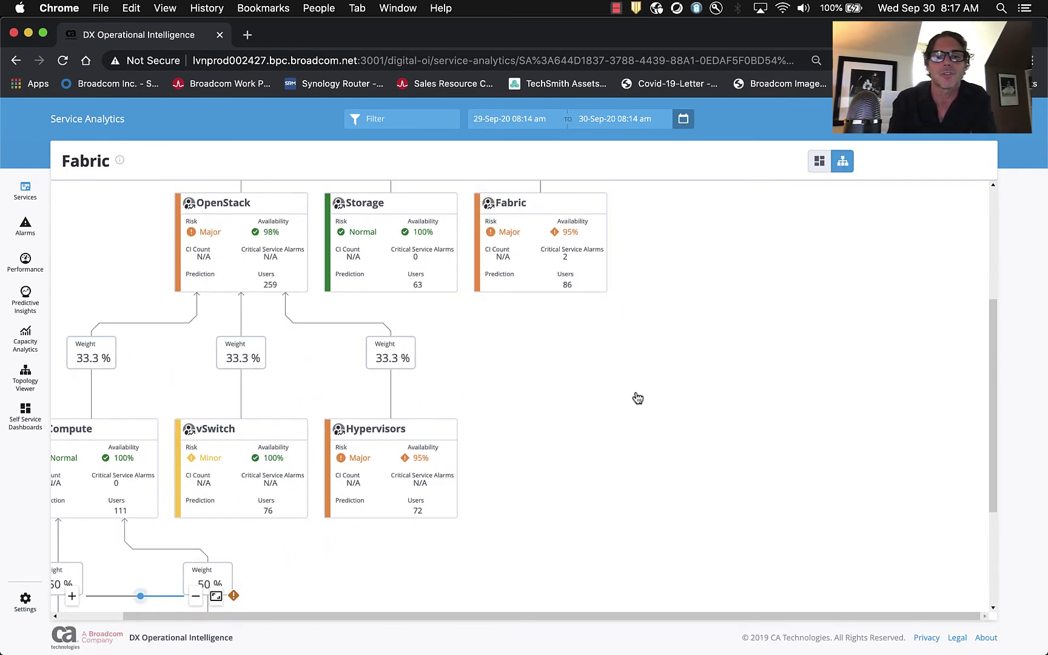
{"action": "left_click_drag", "start_coordinate": [636, 398], "coordinate": [781, 547]}
{"action": "left_click_drag", "start_coordinate": [847, 428], "coordinate": [830, 489]}
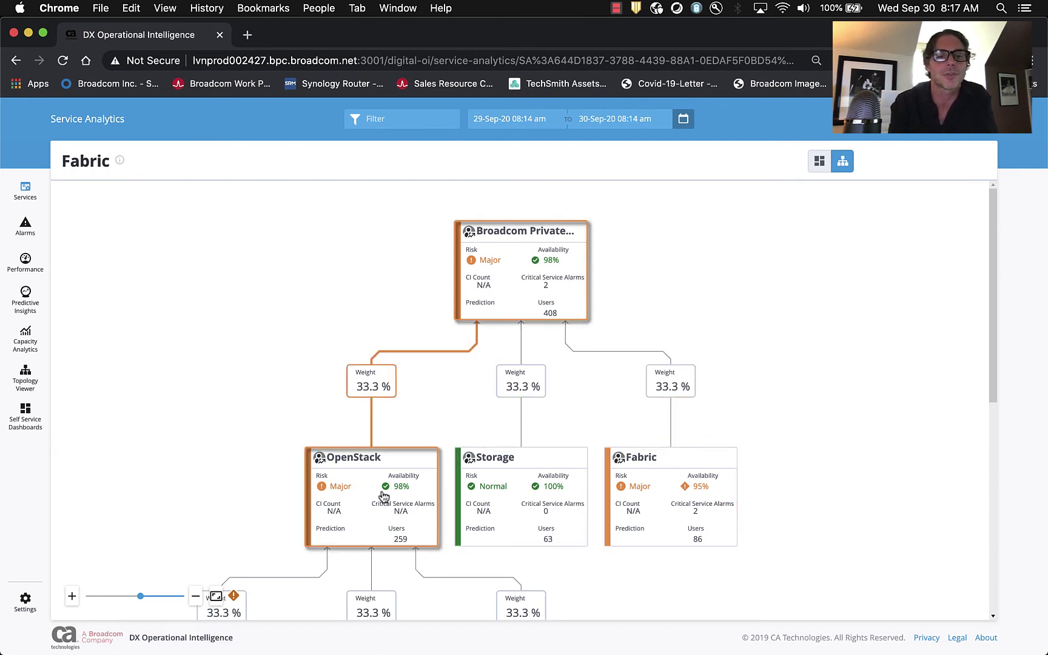
Step: Open Fabric's alarms, expand the Ethernet32 poll-failure alarm, and list its related alarms
{"action": "left_click", "coordinate": [660, 489]}
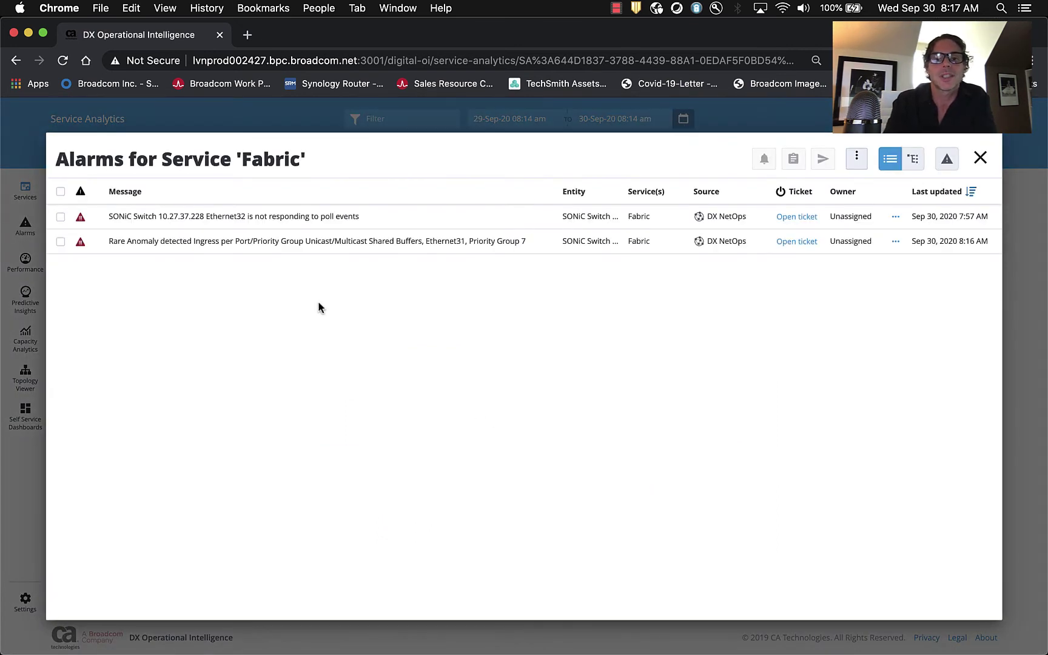
{"action": "left_click", "coordinate": [232, 216]}
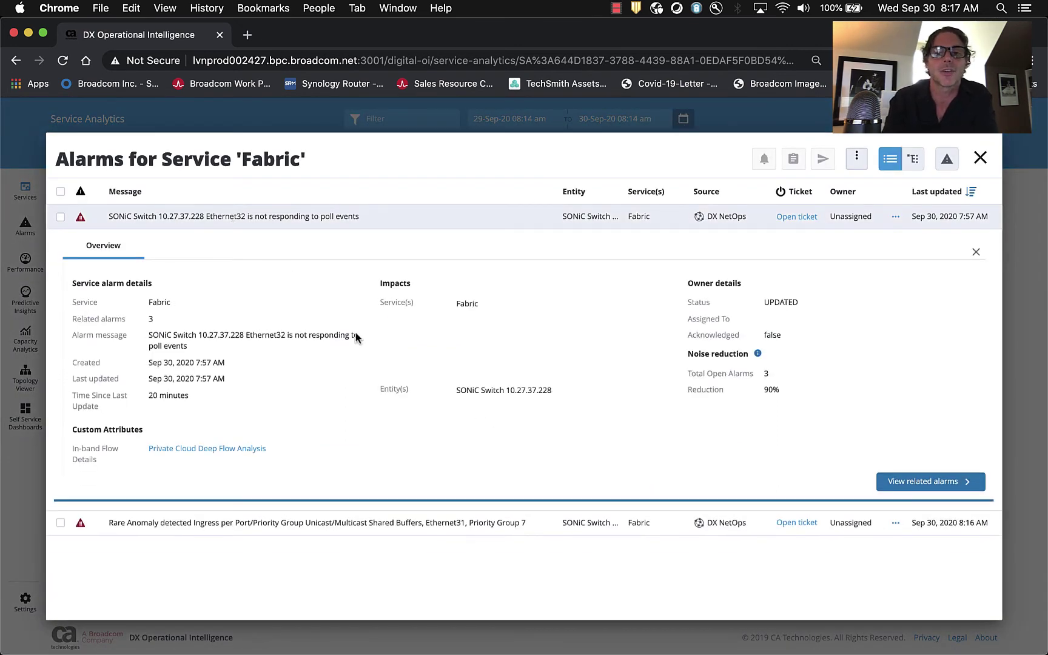
{"action": "left_click_drag", "start_coordinate": [361, 334], "coordinate": [150, 336]}
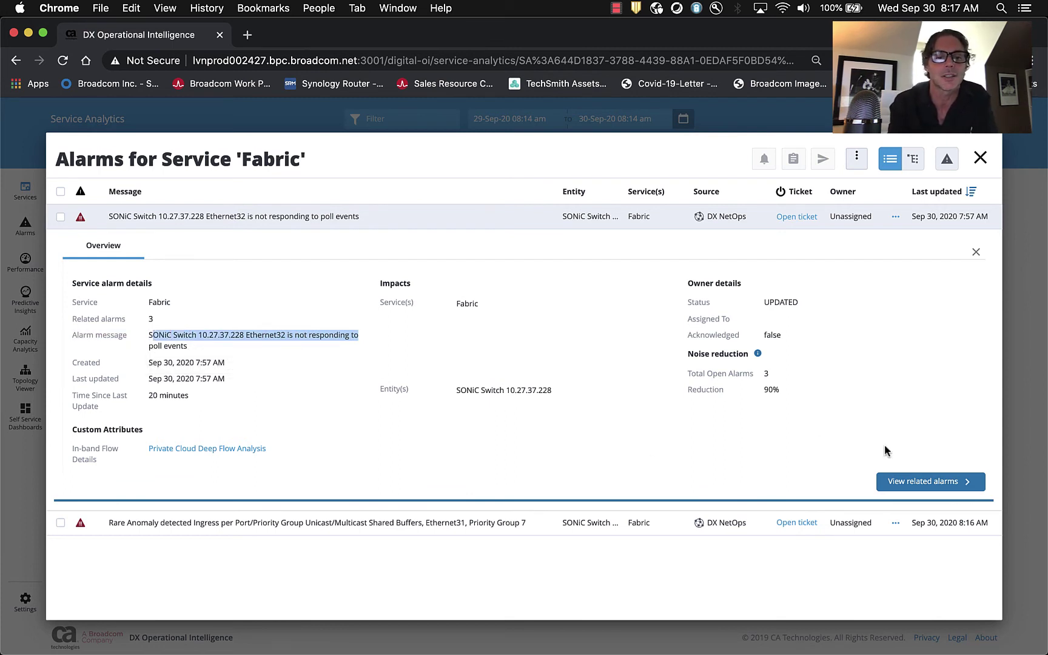
{"action": "left_click", "coordinate": [909, 480]}
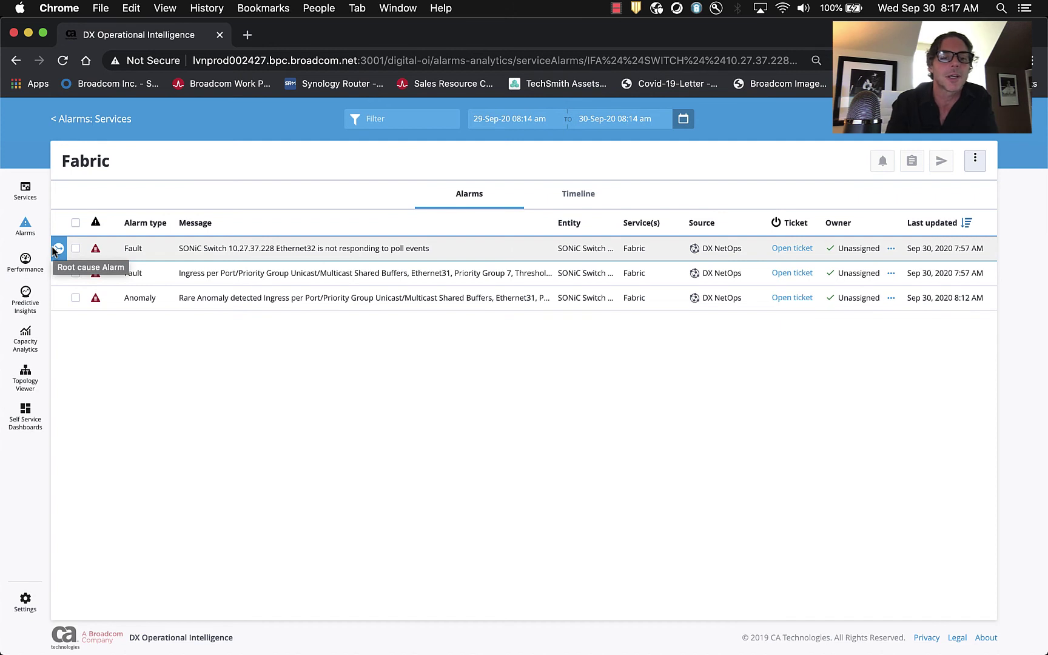
Step: Expand the Ethernet31 Ingress buffer Fault and read its full Unicast Buffer Utilization alarm message
{"action": "left_click", "coordinate": [194, 275]}
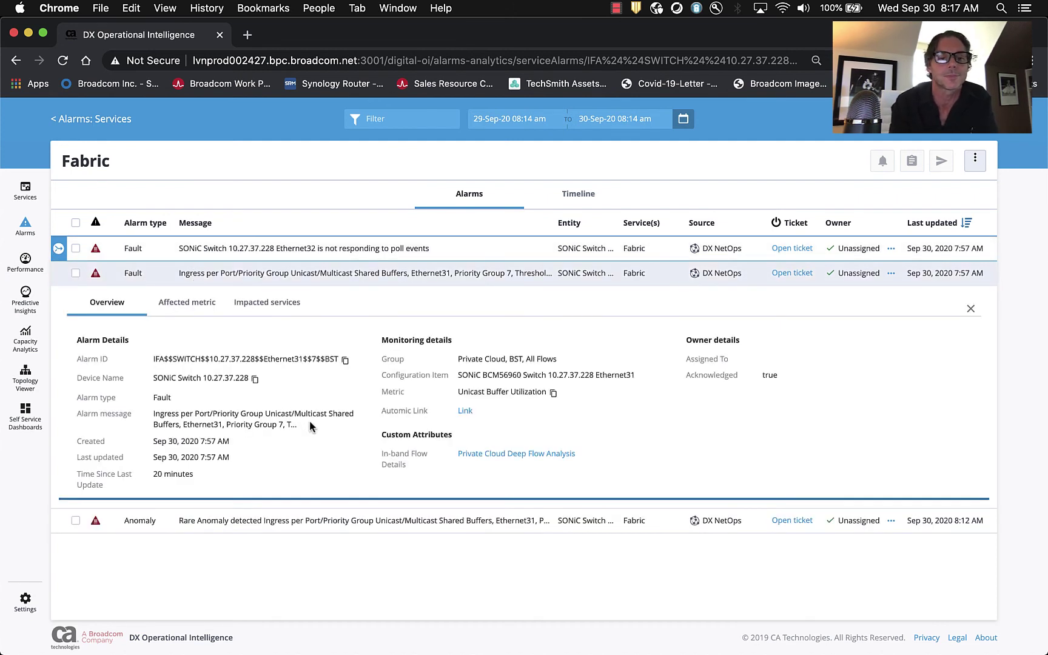
{"action": "left_click_drag", "start_coordinate": [304, 423], "coordinate": [154, 417]}
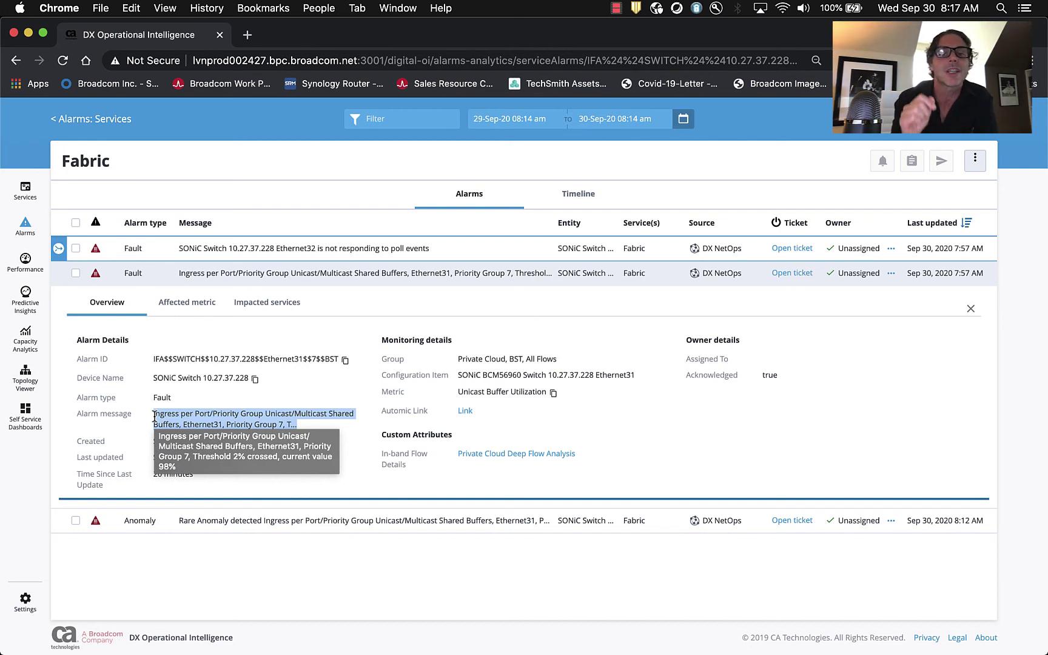
{"action": "left_click_drag", "start_coordinate": [154, 418], "coordinate": [684, 425]}
{"action": "left_click", "coordinate": [687, 428]}
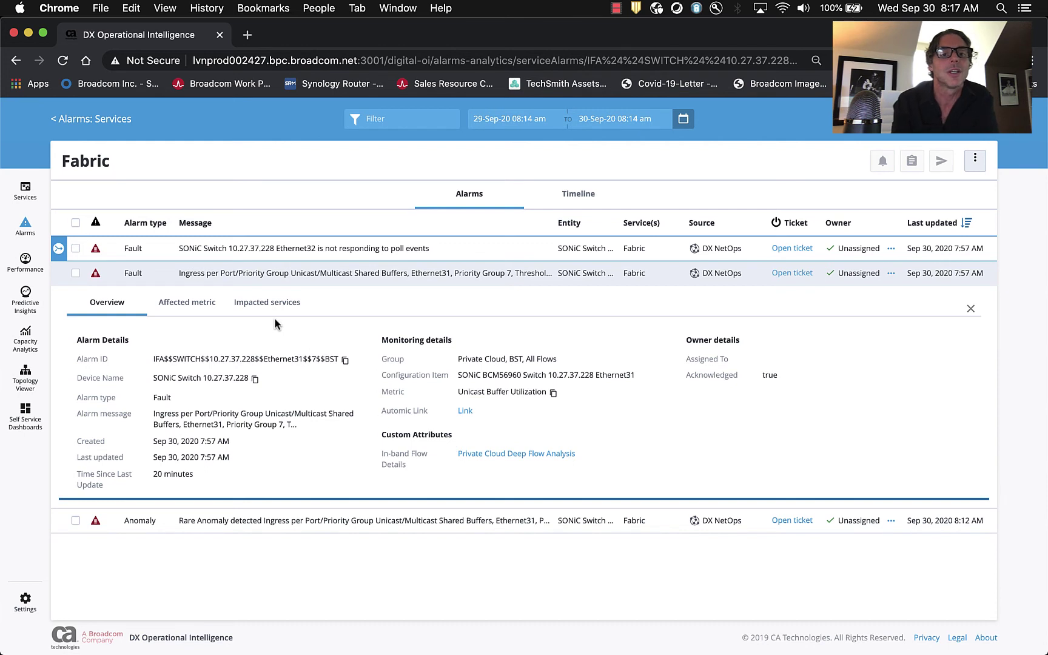
Step: Chart the Ethernet31 Fault's affected metric, Unicast Queue Buffers, averaging 28.95% and peaking at 93.77%
{"action": "left_click", "coordinate": [195, 305]}
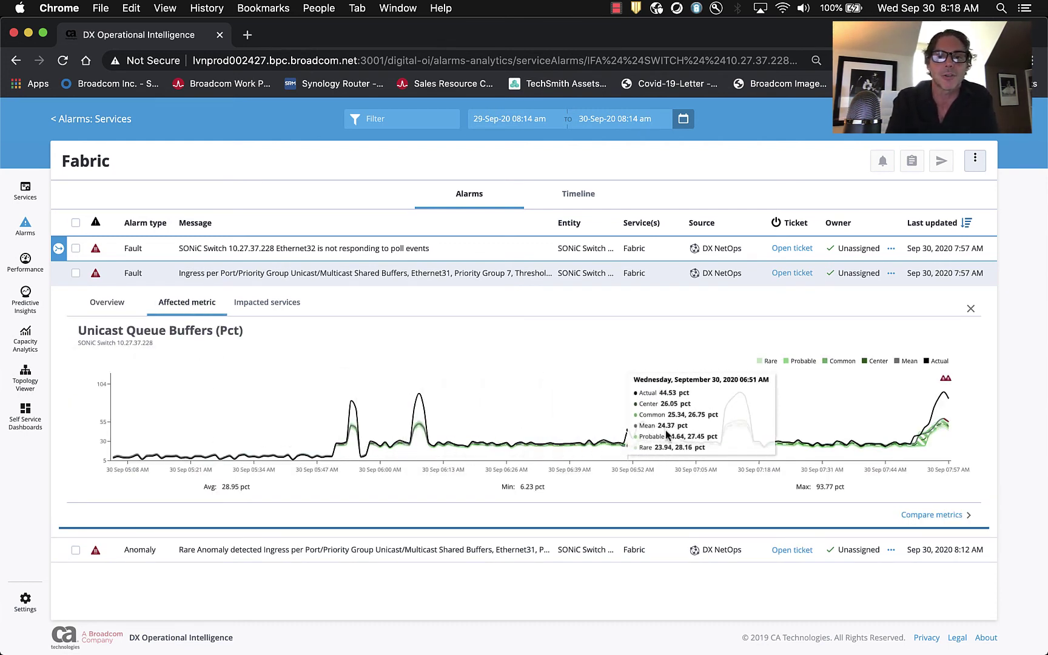
{"action": "mouse_move", "coordinate": [741, 387]}
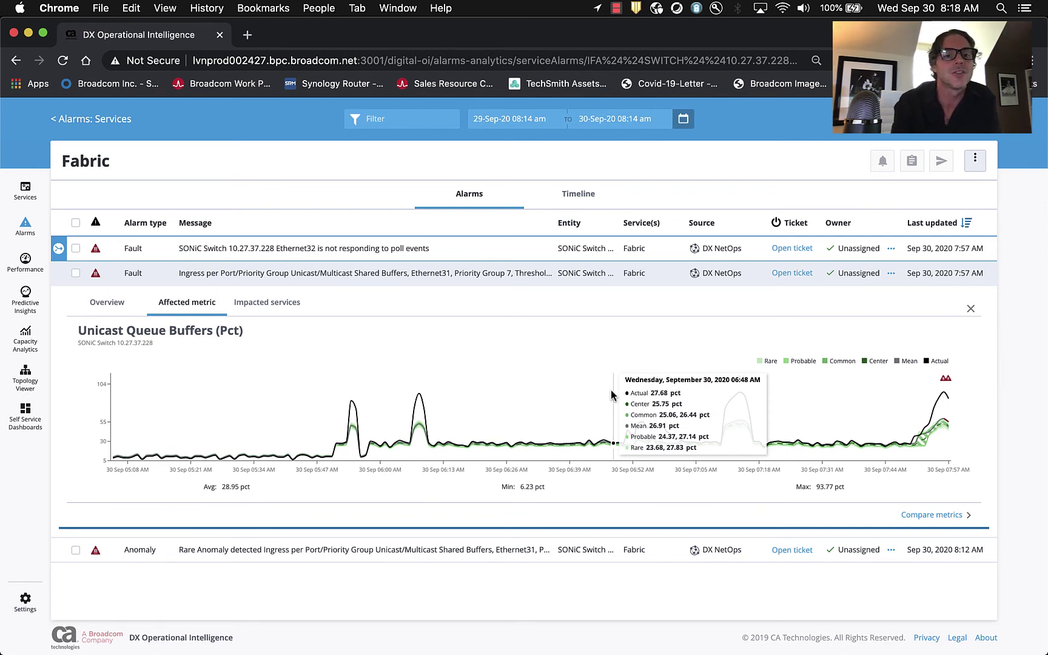
Step: Compare Unicast Queue Buffers with the Interface 0/1 Packet Drops chart, peaking at 30.00
{"action": "left_click", "coordinate": [933, 514]}
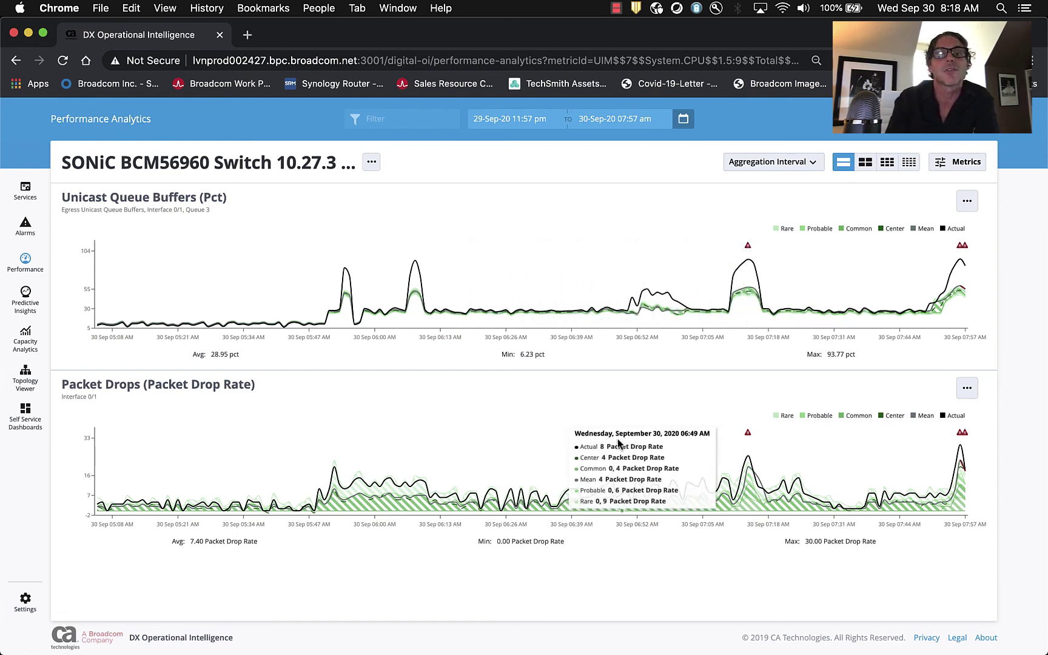
{"action": "mouse_move", "coordinate": [748, 435]}
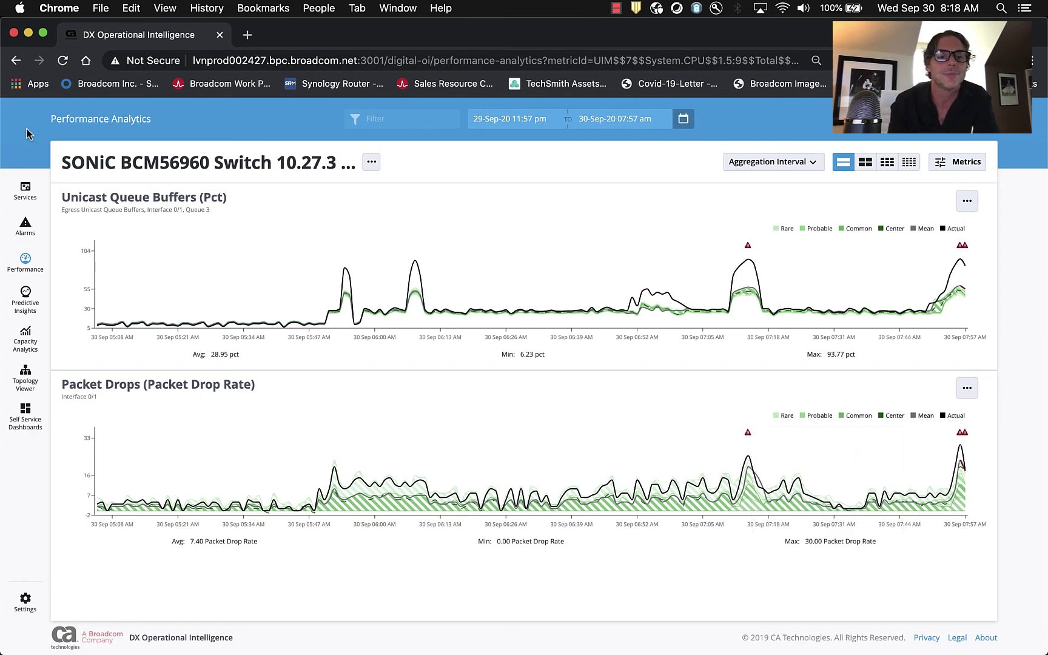
Step: Open Private Cloud Deep Flow Analysis from the Ingress buffer Fault alarm for SONiC switch 10.27.37.228
{"action": "left_click", "coordinate": [15, 60]}
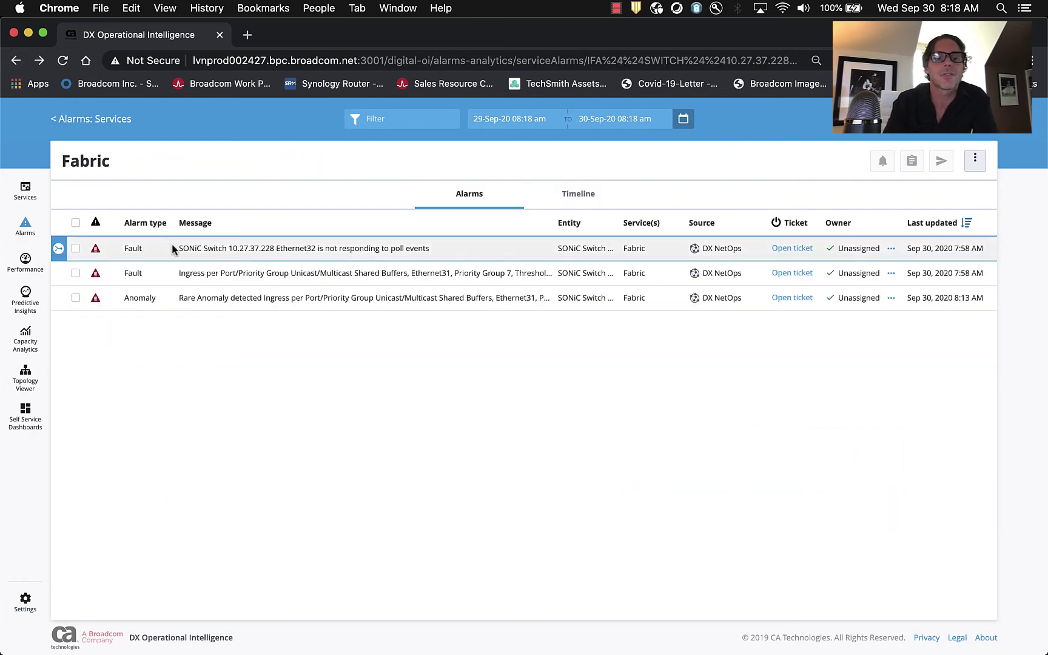
{"action": "left_click", "coordinate": [196, 267]}
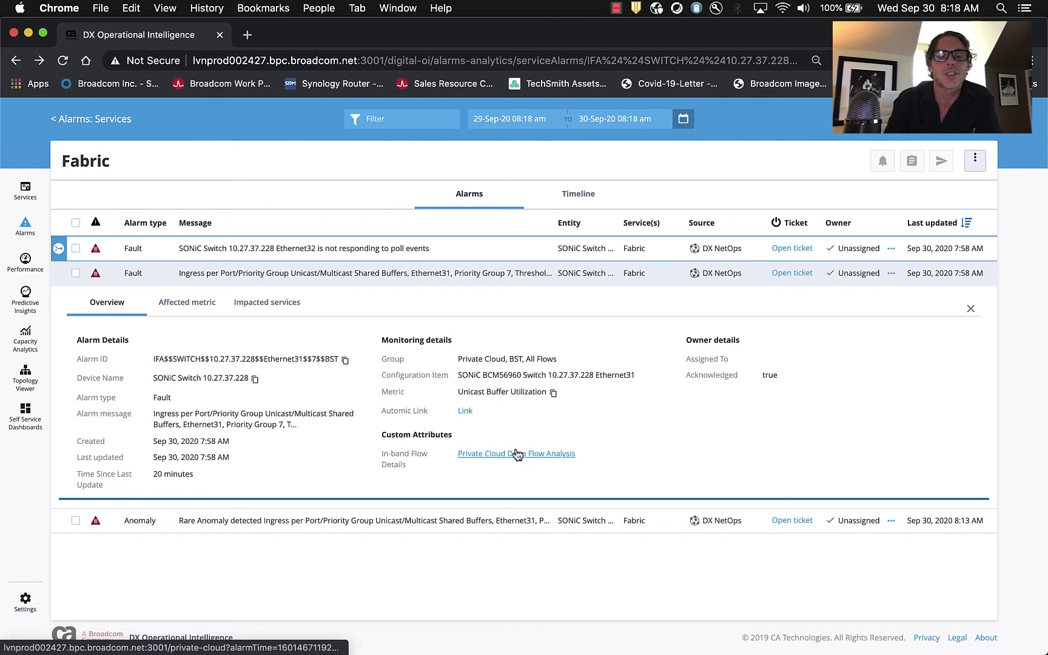
{"action": "left_click", "coordinate": [542, 454]}
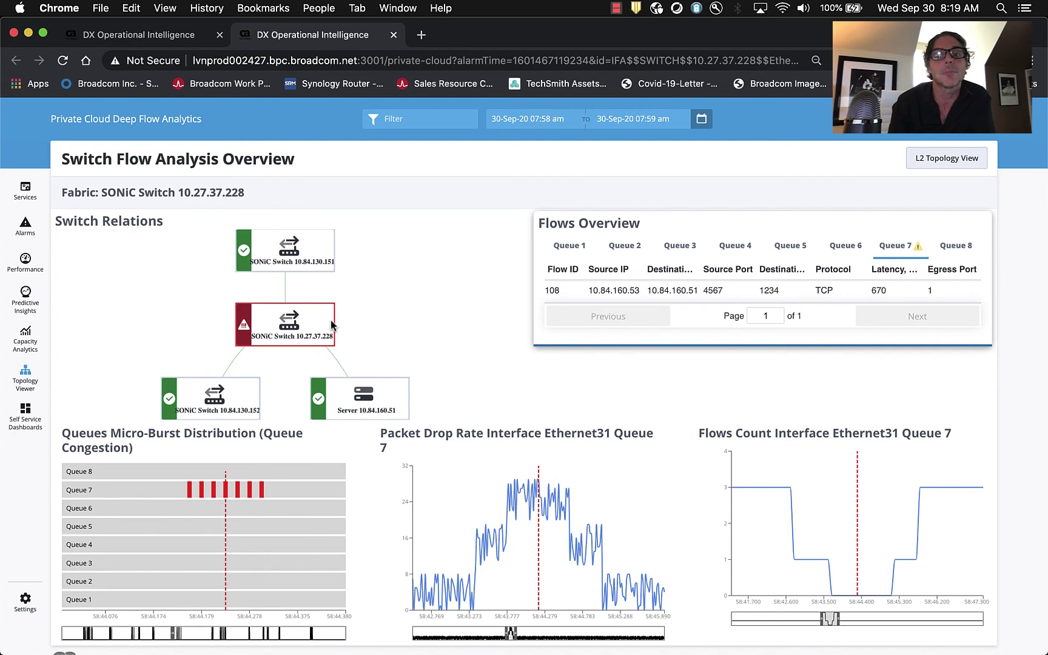
{"action": "mouse_move", "coordinate": [331, 324]}
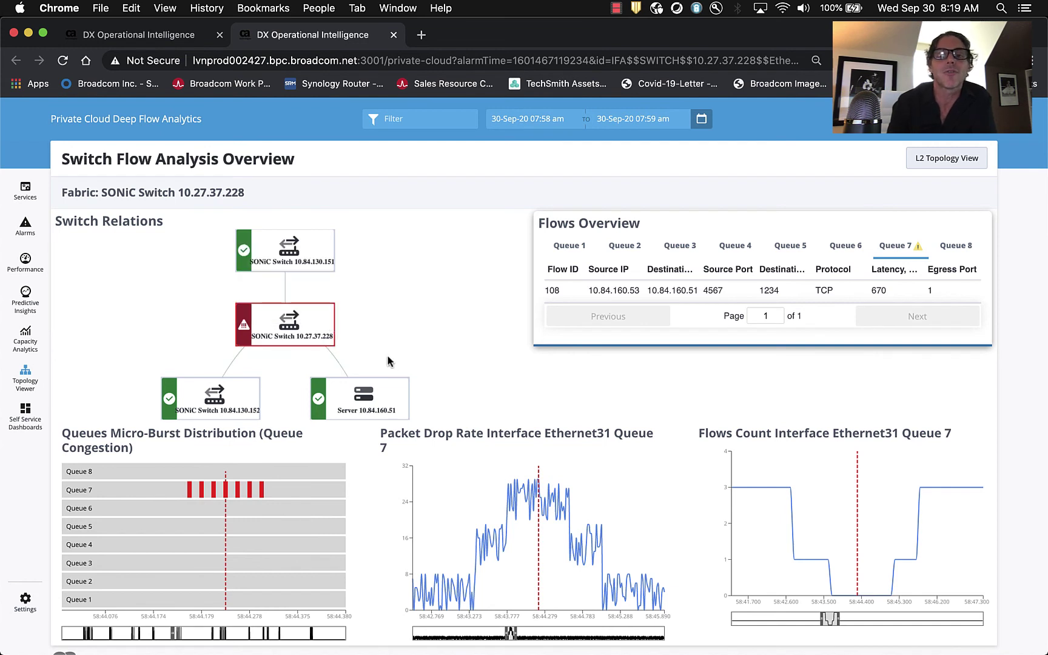
{"action": "mouse_move", "coordinate": [248, 496]}
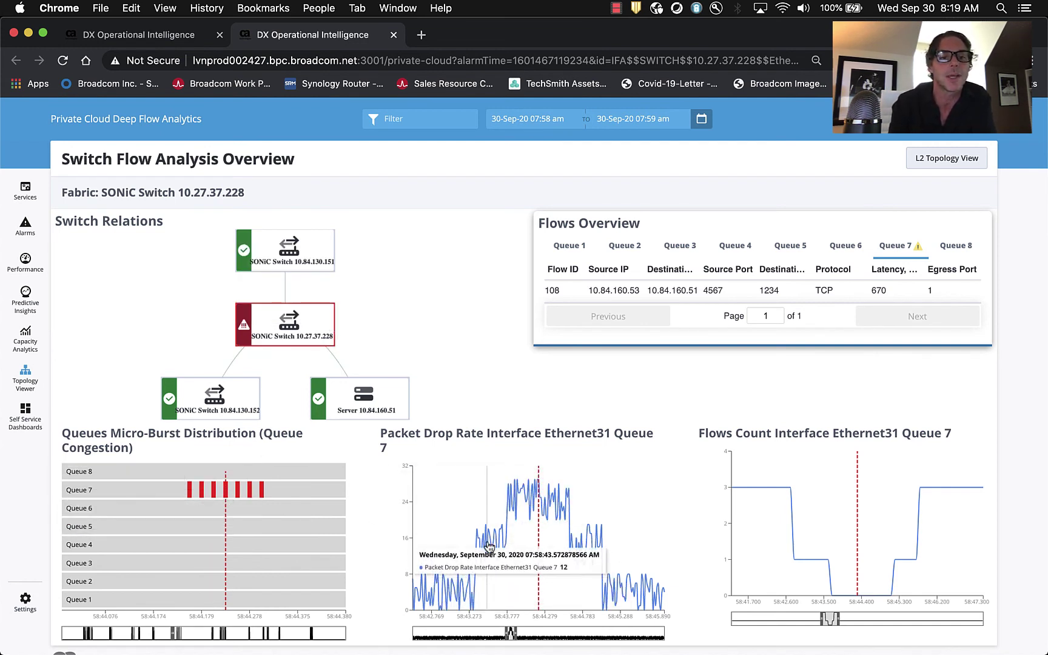
{"action": "mouse_move", "coordinate": [523, 514]}
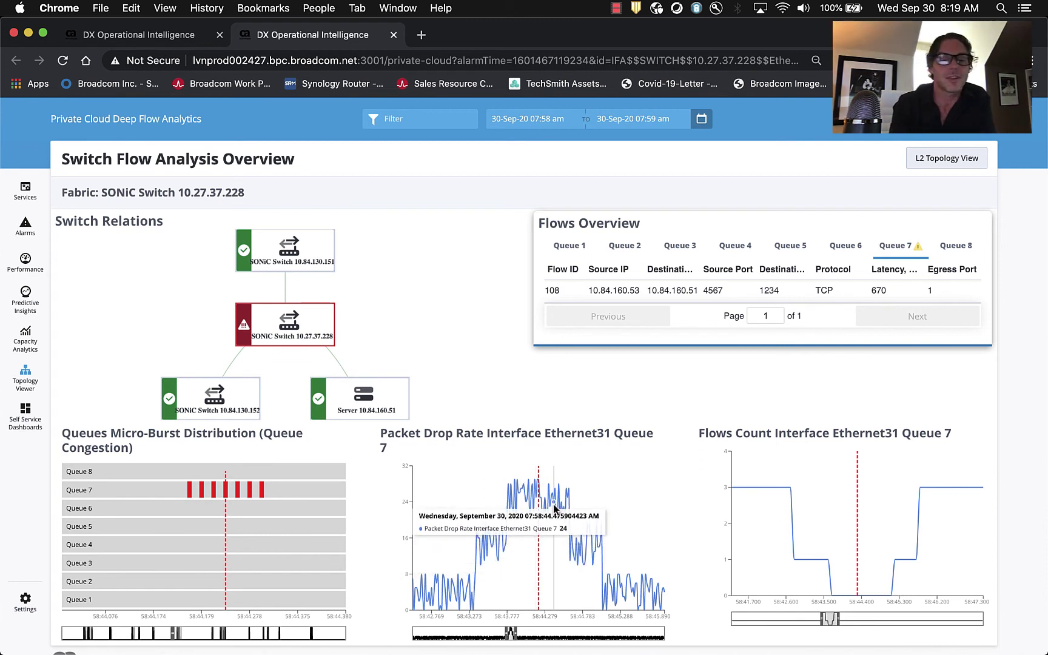
Step: Open Flow 108's per-packet analysis, showing switch 10.27.37.228 taking most hop latency
{"action": "left_click", "coordinate": [622, 290]}
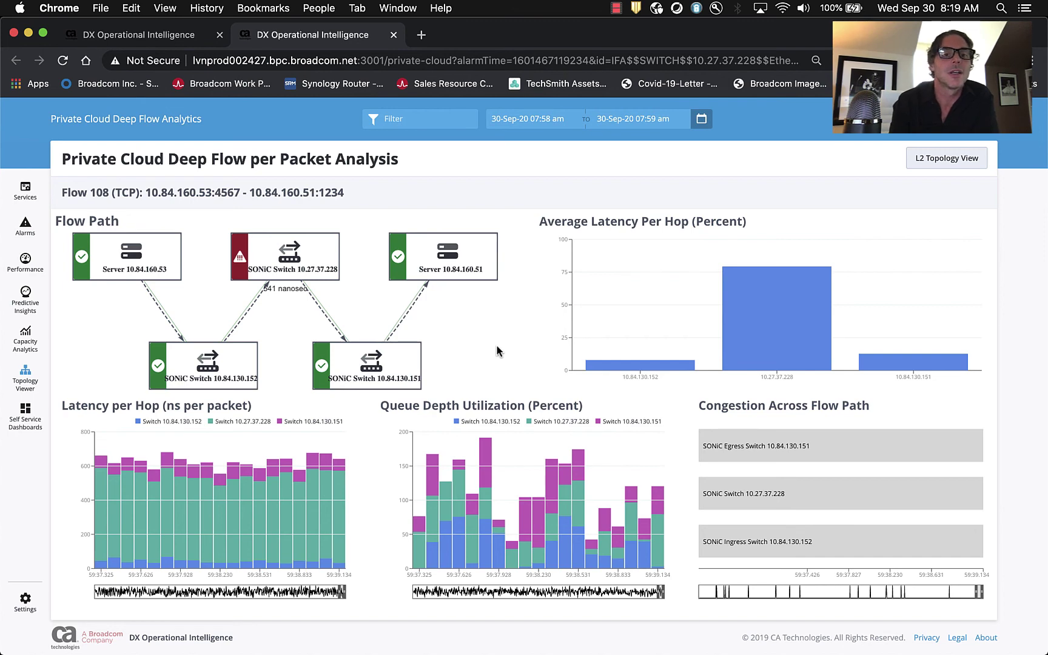
{"action": "mouse_move", "coordinate": [99, 537]}
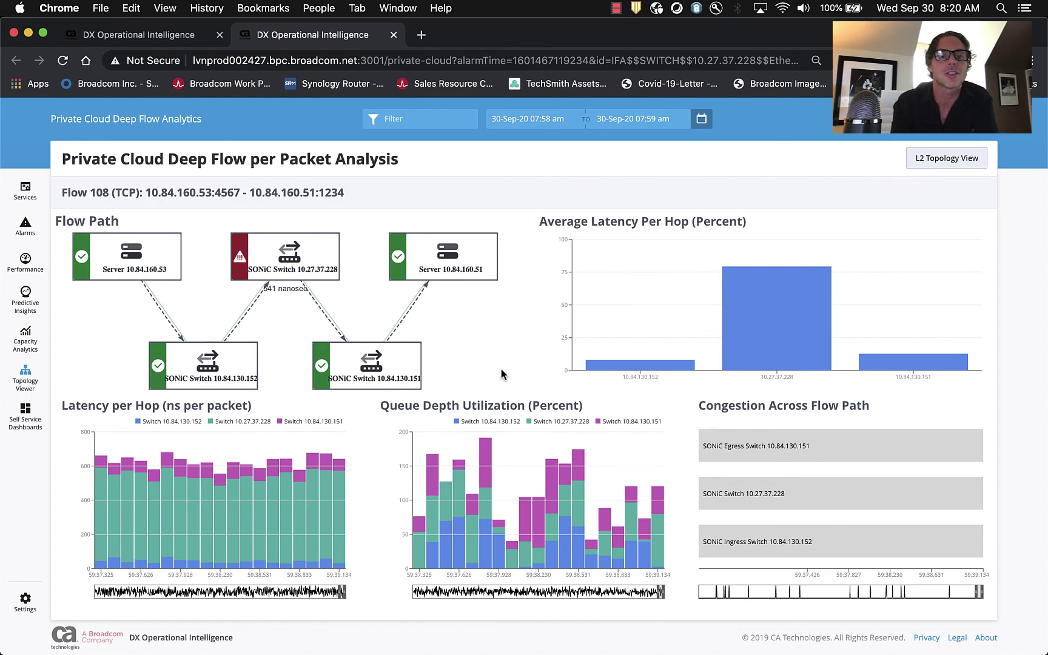
Step: Show the L2 topology of Broadcom Private Cloud - Fabric with switch 10.27.37.228 alarmed
{"action": "left_click", "coordinate": [951, 162]}
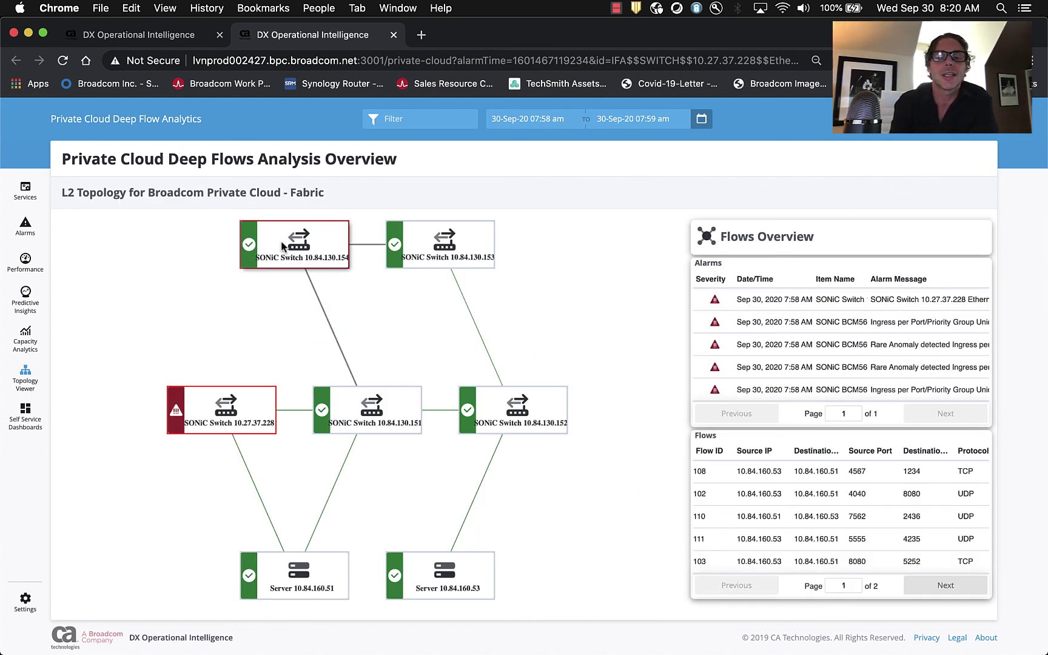
{"action": "mouse_move", "coordinate": [252, 413]}
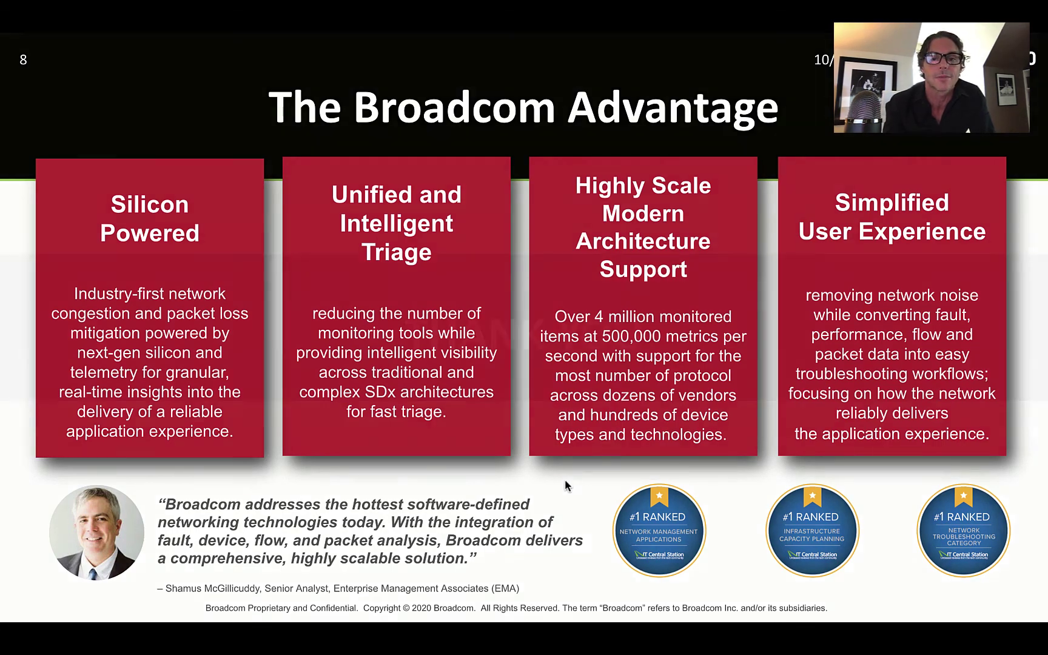
Step: Advance the slide deck past the THANK YOU slide
{"action": "key", "text": "Right"}
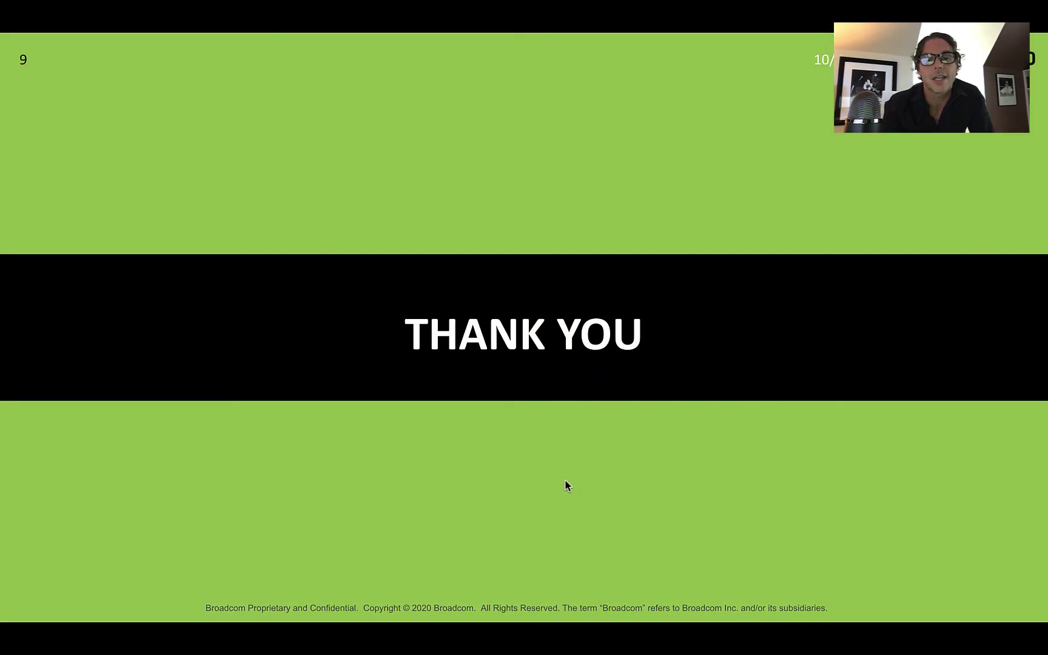